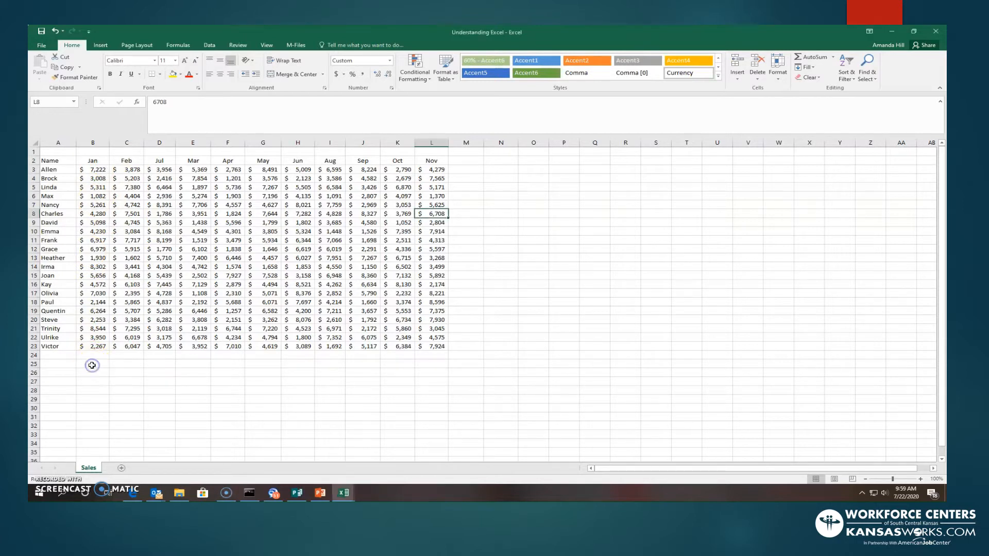
Enter the formula =Sum(B3:B23) in cell B25 to total the Jan sales.
{"action": "left_click", "coordinate": [92, 364]}
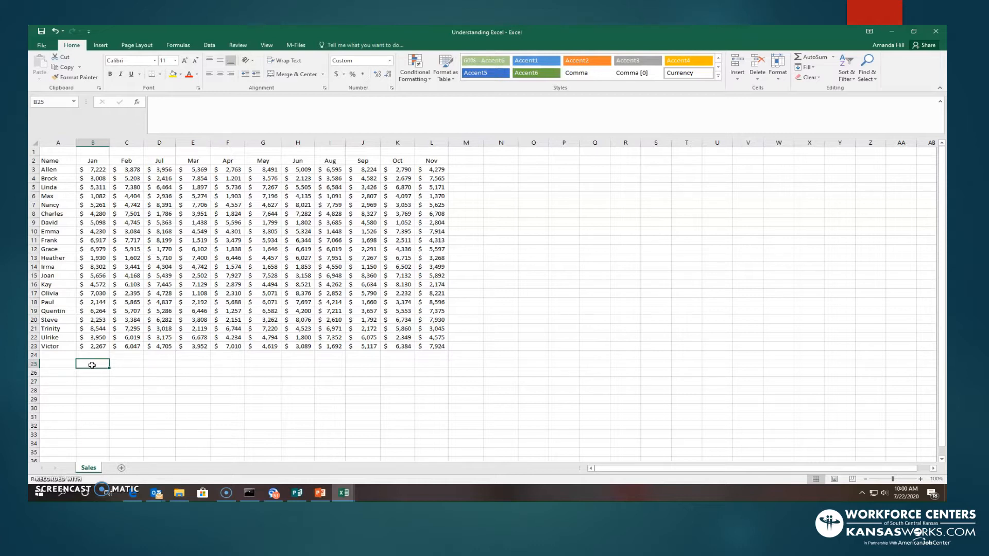
{"action": "type", "text": "="}
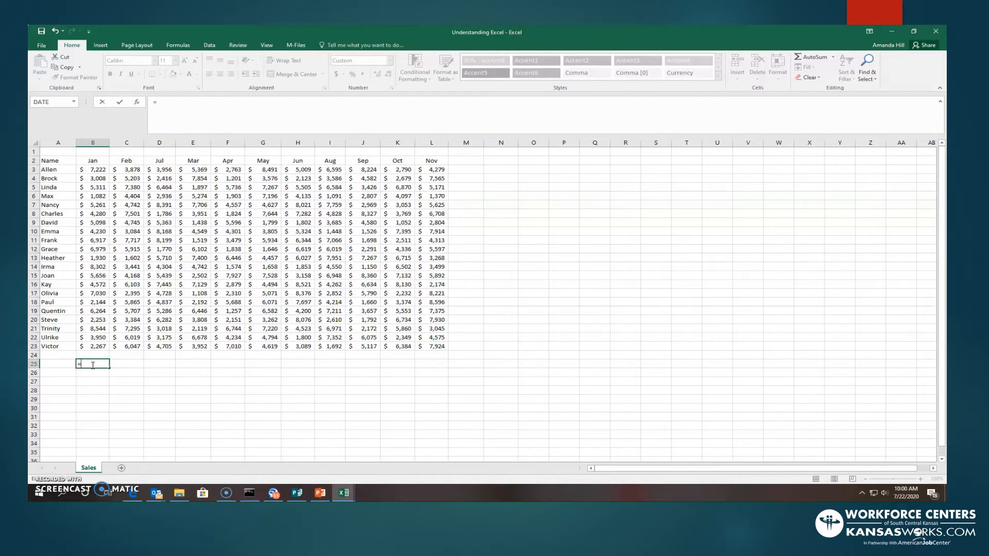
{"action": "type", "text": "Sum"}
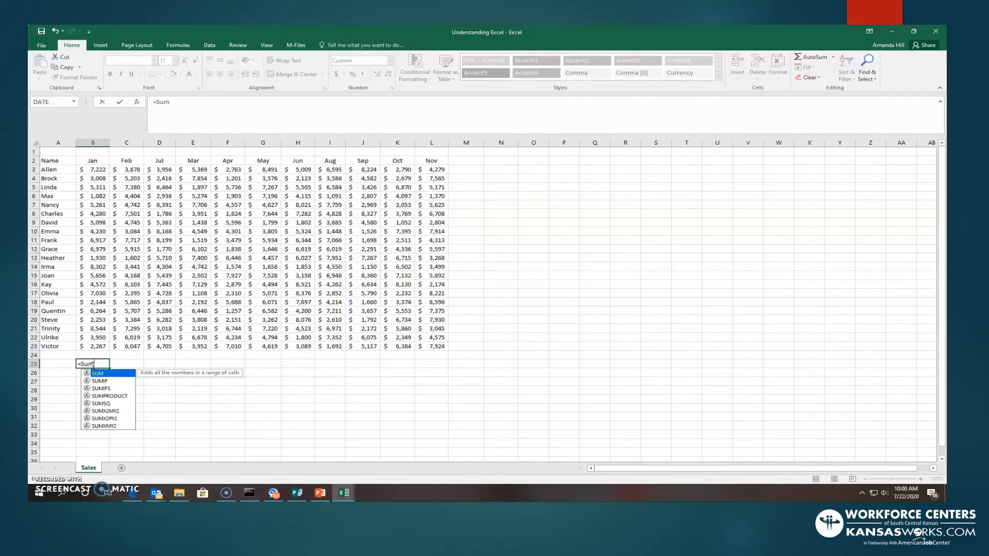
{"action": "type", "text": "("}
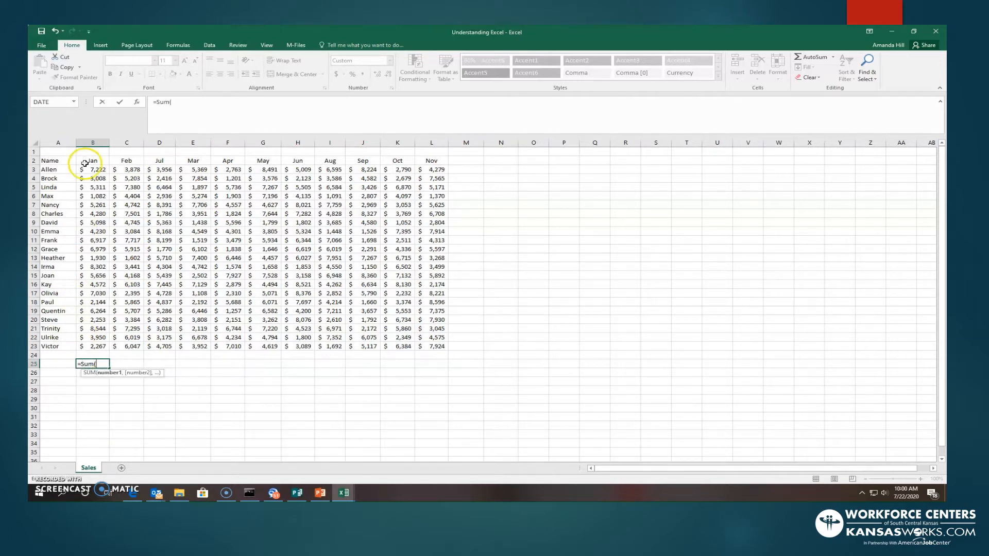
{"action": "left_click_drag", "start_coordinate": [97, 169], "coordinate": [93, 350]}
{"action": "type", "text": ")"}
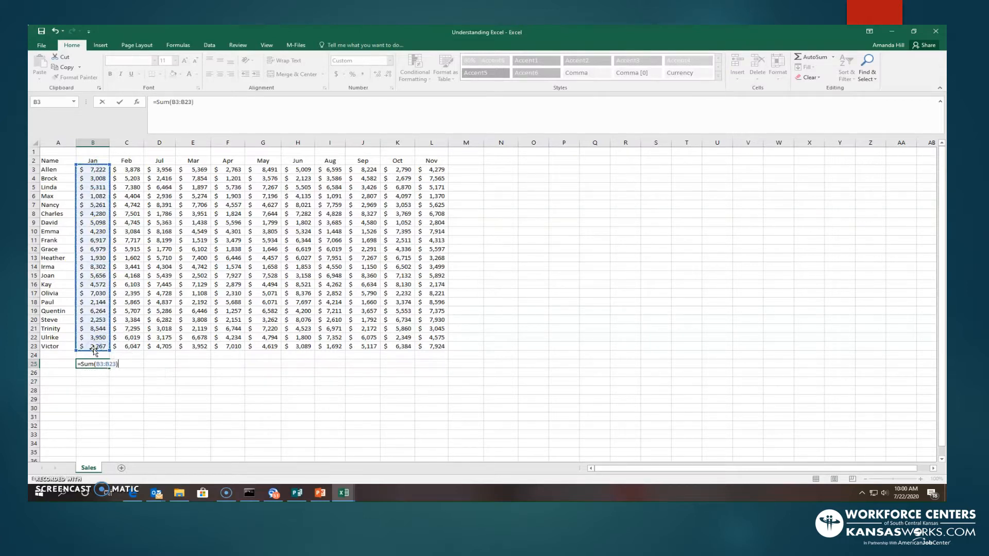
{"action": "key", "text": "Return"}
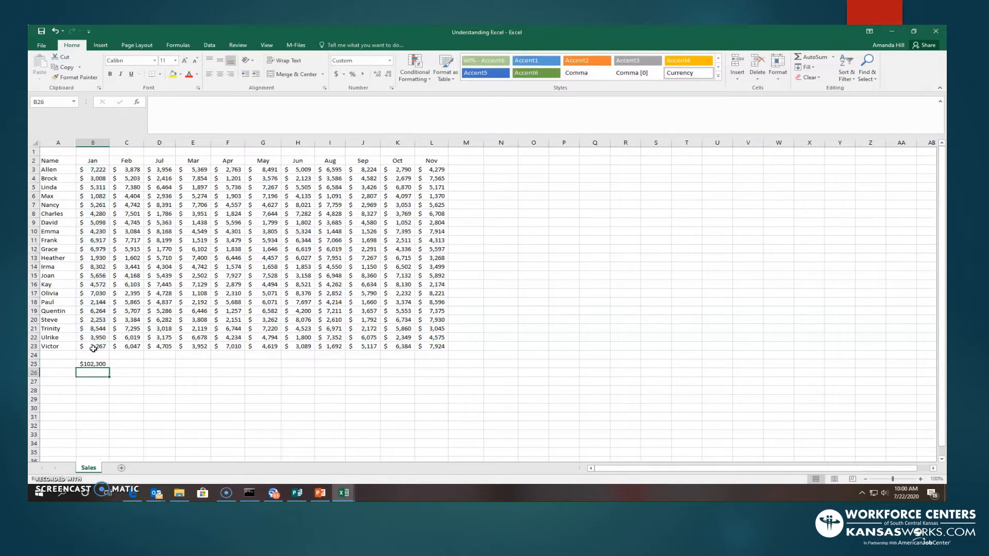
Total the Feb sales in cell C25 with AutoSum, using the range C3:C24.
{"action": "left_click", "coordinate": [137, 366]}
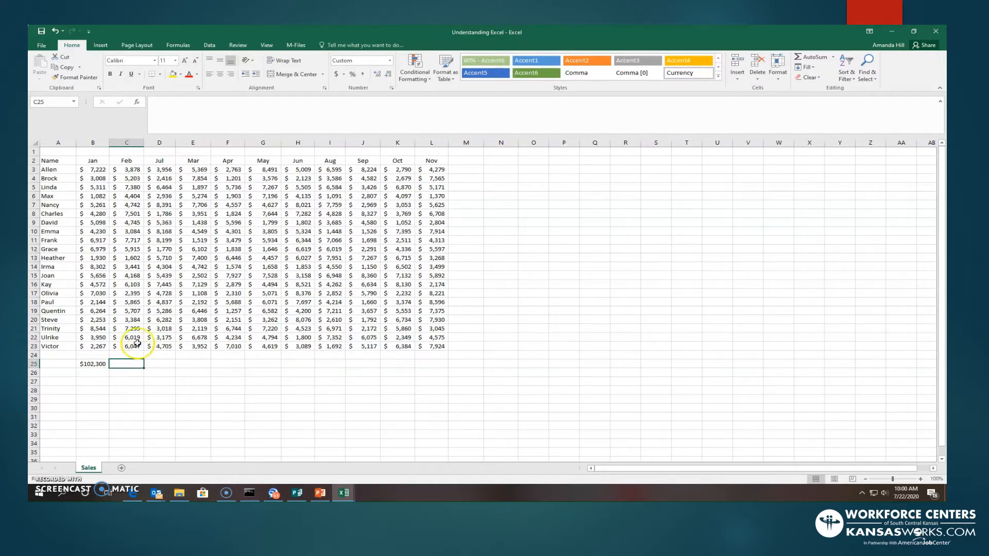
{"action": "left_click", "coordinate": [180, 47]}
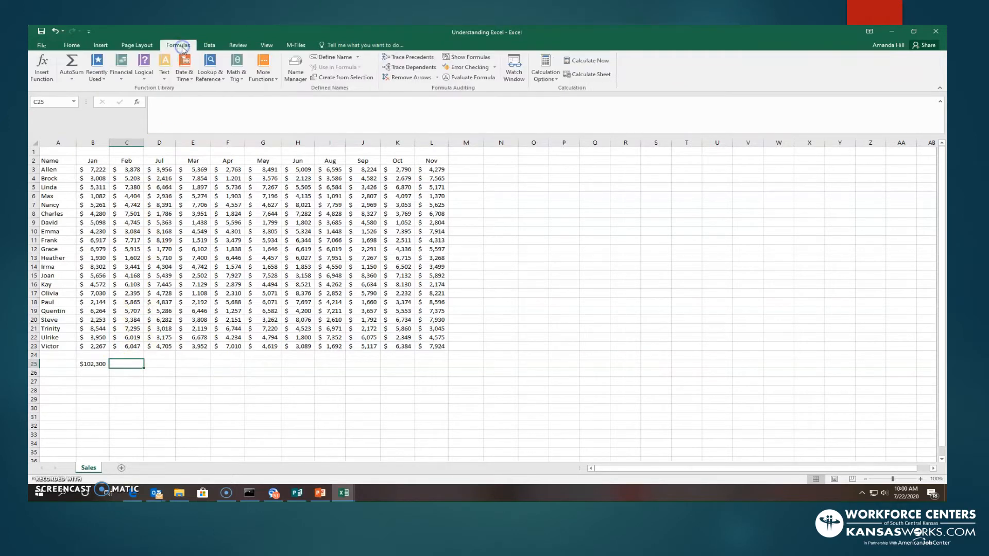
{"action": "left_click", "coordinate": [73, 62]}
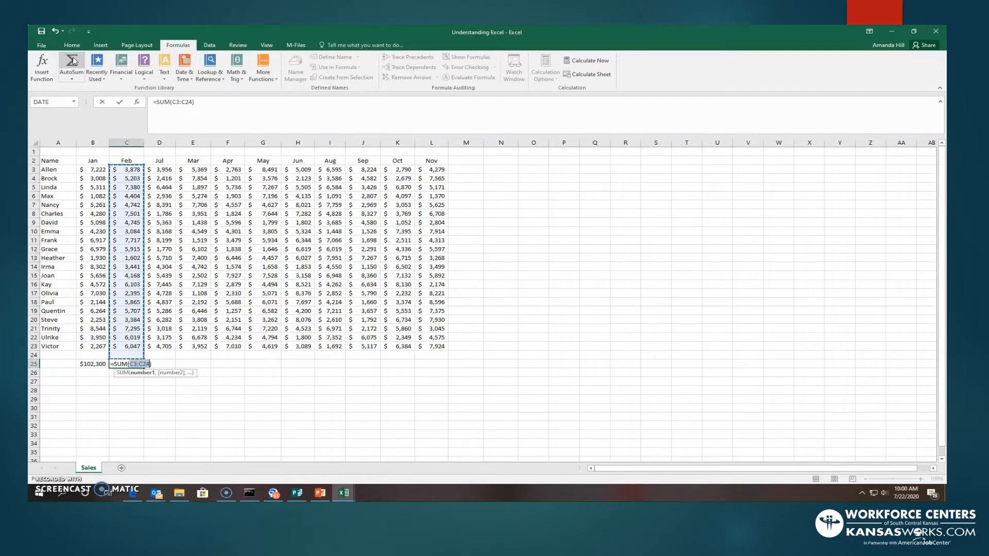
{"action": "key", "text": "Return"}
Add AutoSum formulas in row 25, totalling B25:C25 in cell D25 and the Mar sales in cell E25.
{"action": "left_click", "coordinate": [155, 364]}
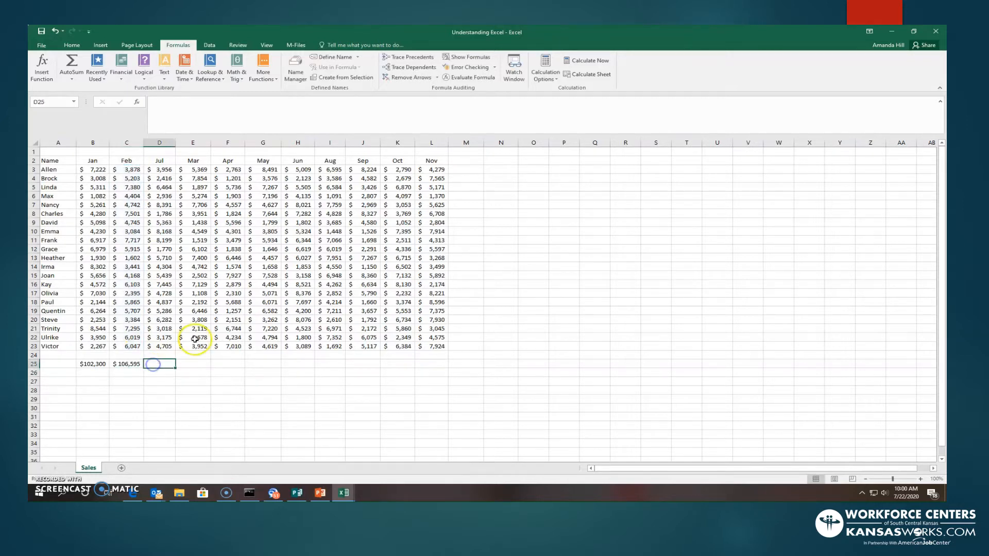
{"action": "left_click", "coordinate": [74, 61]}
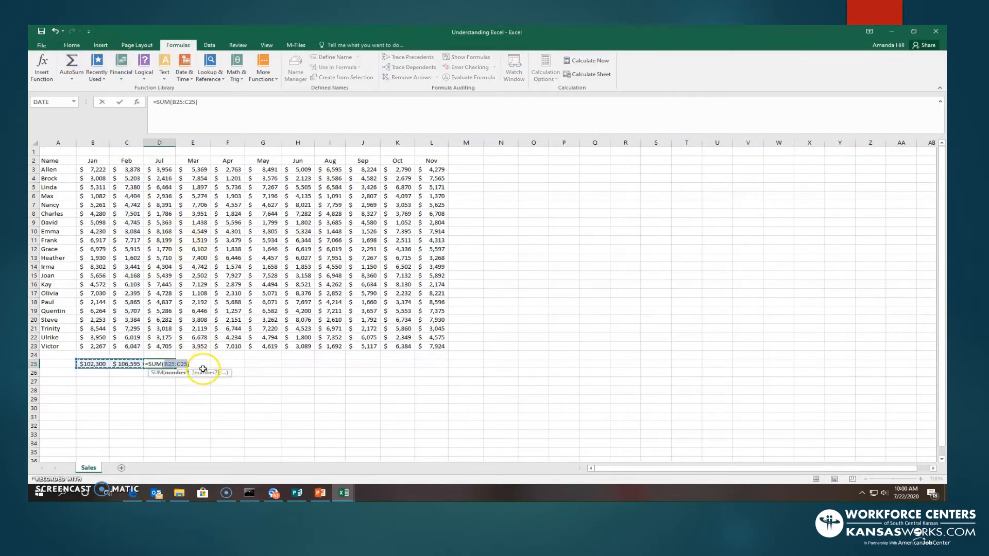
{"action": "key", "text": "Return"}
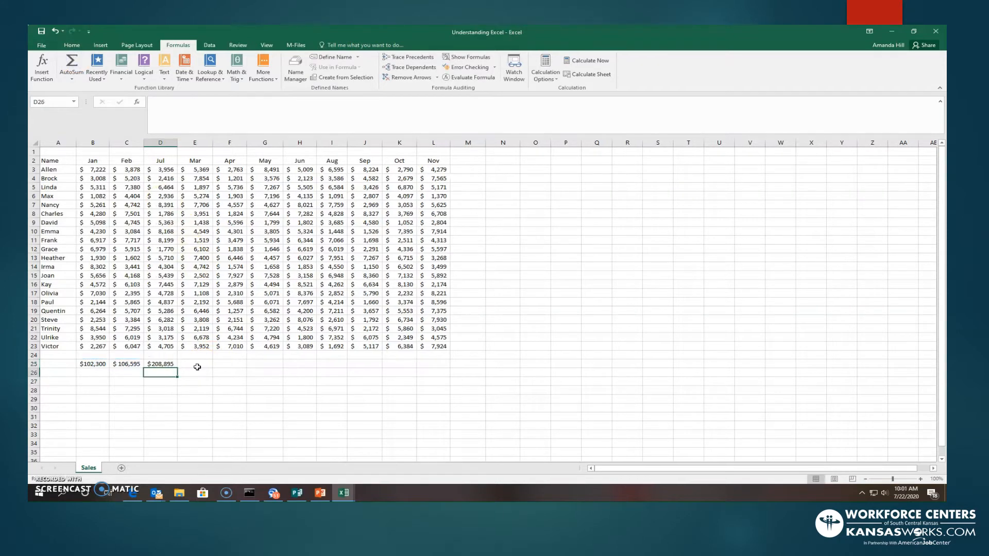
{"action": "left_click", "coordinate": [197, 366]}
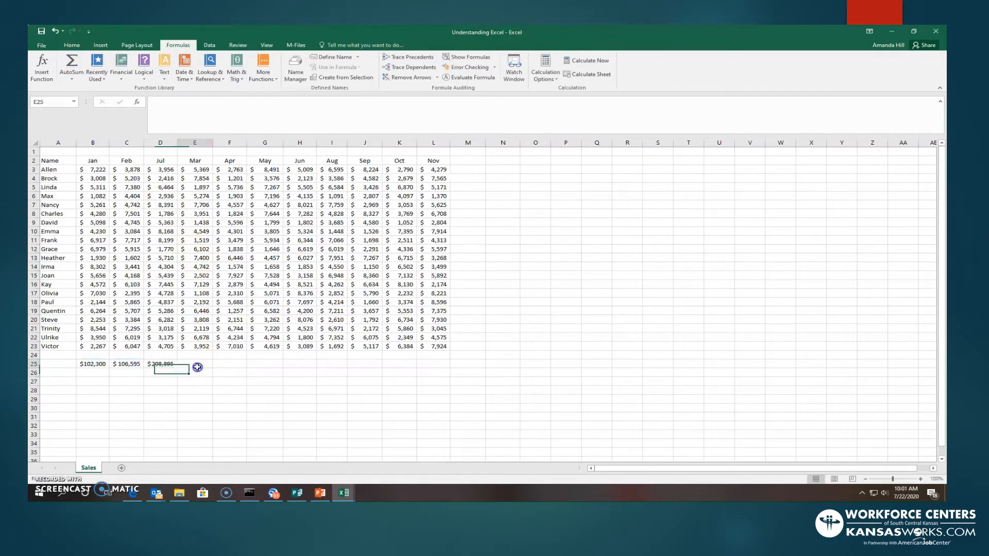
{"action": "left_click", "coordinate": [73, 61]}
{"action": "key", "text": "Return"}
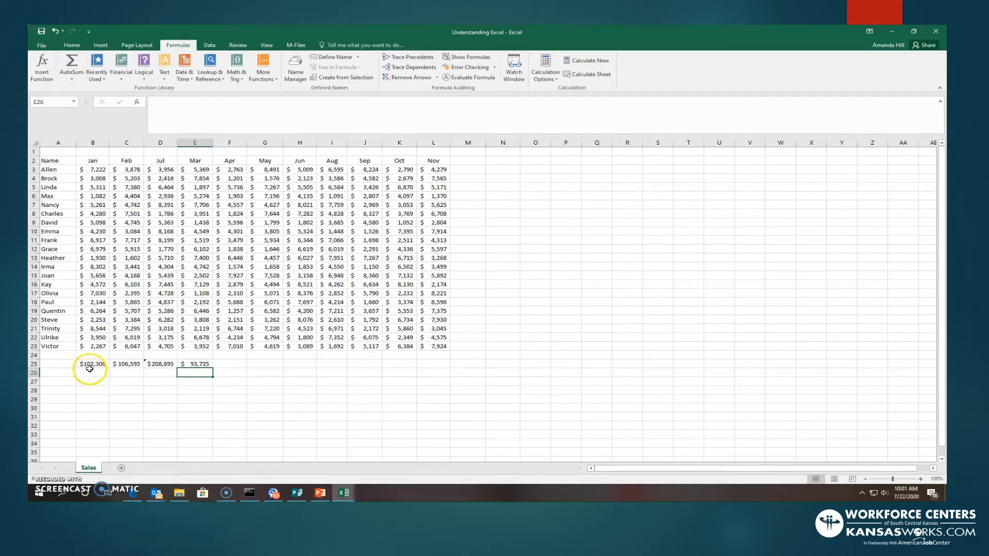
Delete the four totals in cells B25 through E25.
{"action": "left_click_drag", "start_coordinate": [89, 369], "coordinate": [206, 364]}
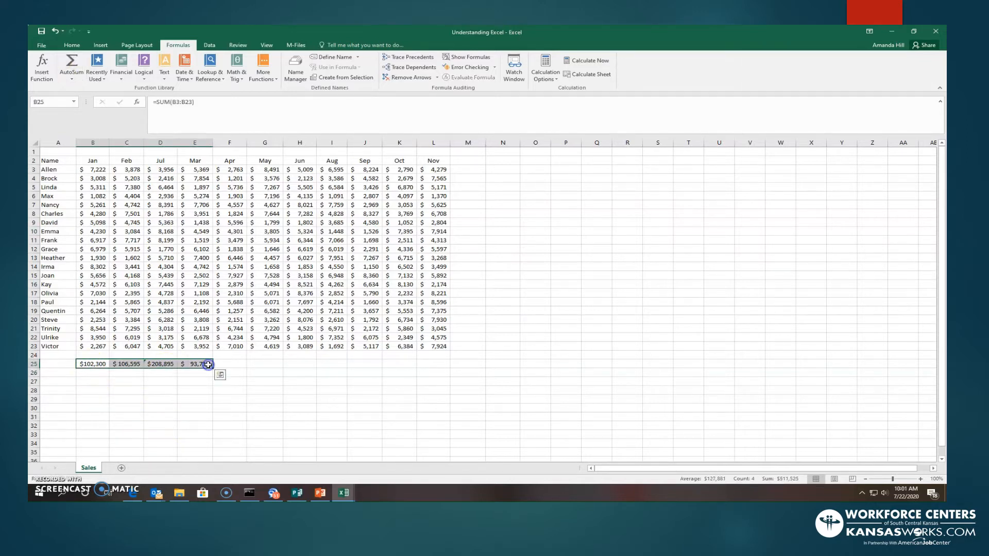
{"action": "key", "text": "Delete"}
{"action": "left_click", "coordinate": [199, 383]}
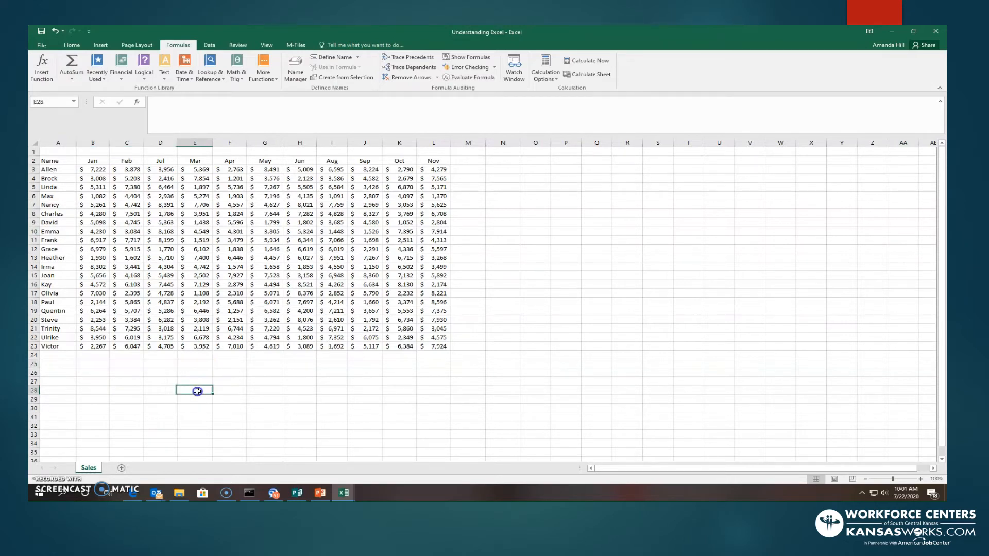
Enter the formula =Average(B3:B23) in cell B25 to average the Jan sales.
{"action": "left_click", "coordinate": [101, 363]}
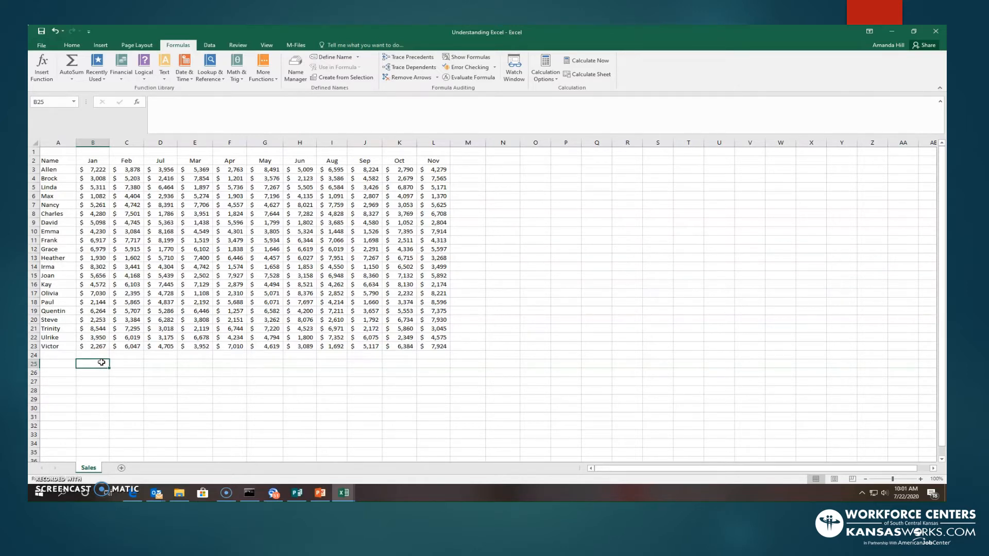
{"action": "type", "text": "="}
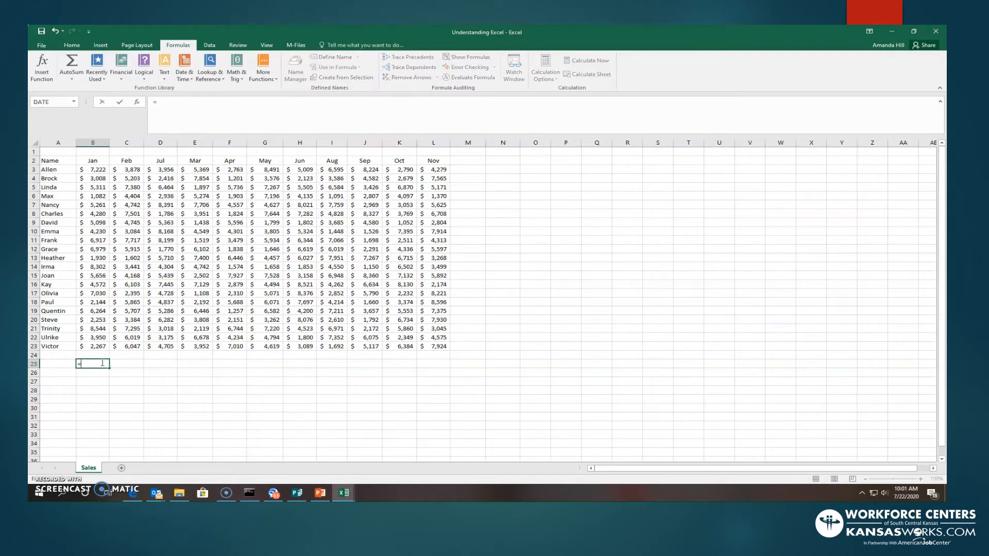
{"action": "type", "text": "Av"}
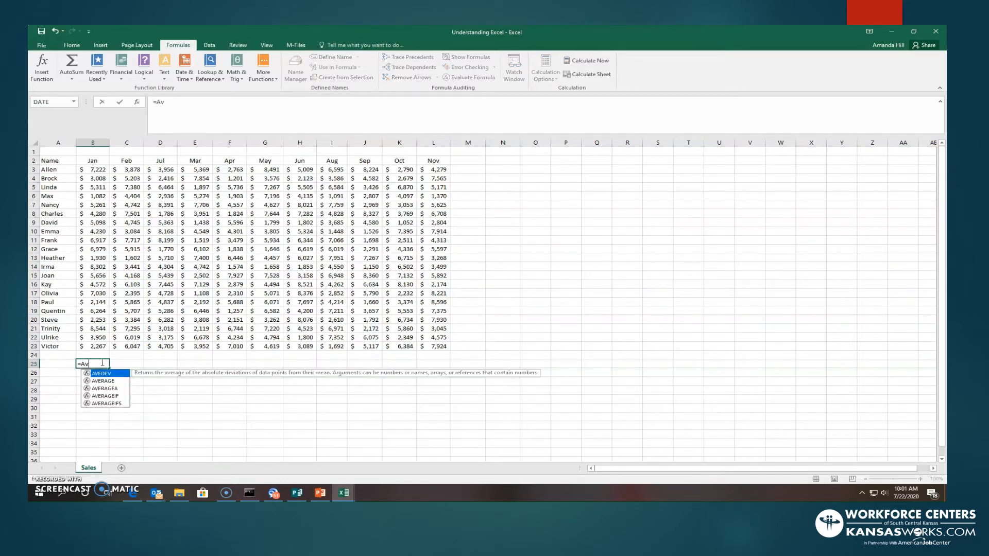
{"action": "type", "text": "erage"}
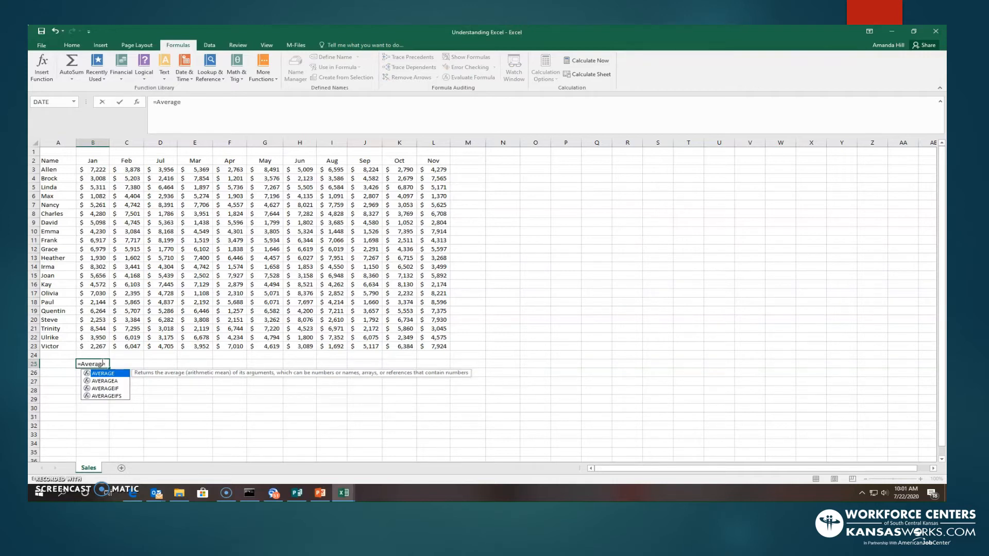
{"action": "type", "text": "("}
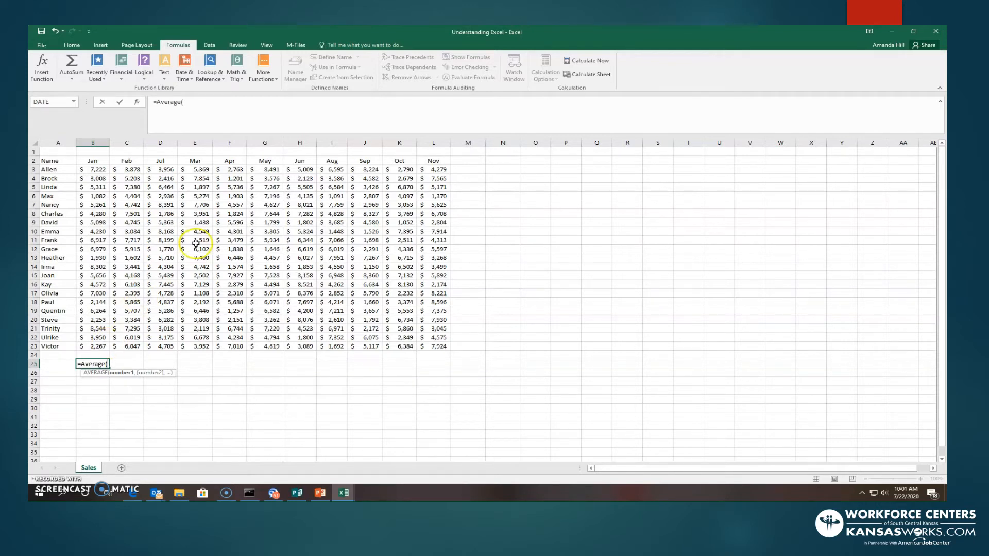
{"action": "left_click_drag", "start_coordinate": [101, 169], "coordinate": [97, 346]}
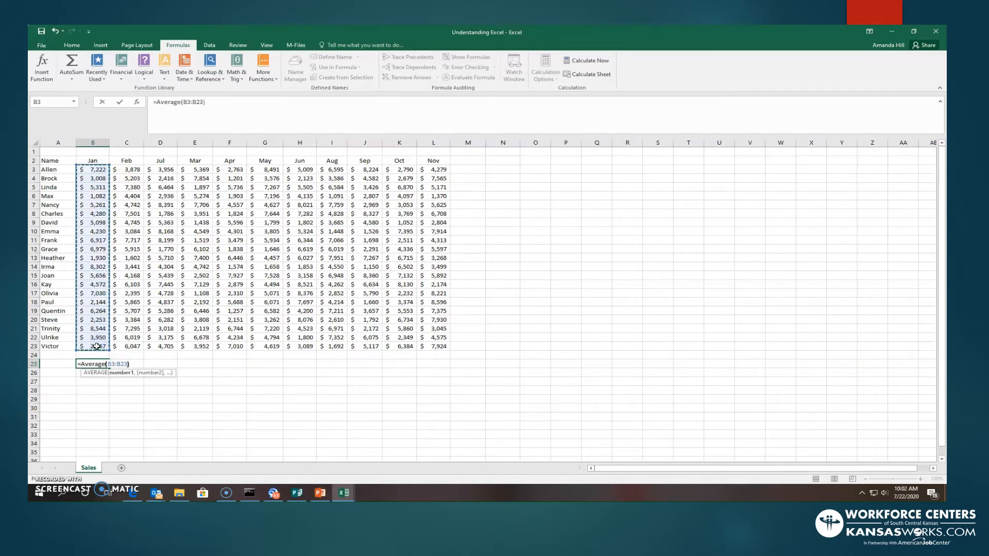
{"action": "type", "text": ")"}
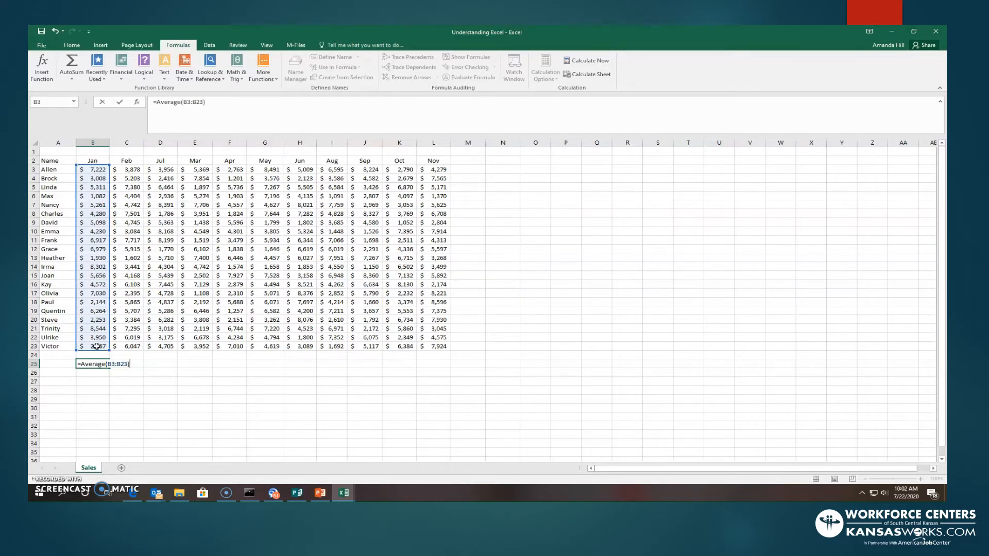
{"action": "key", "text": "Return"}
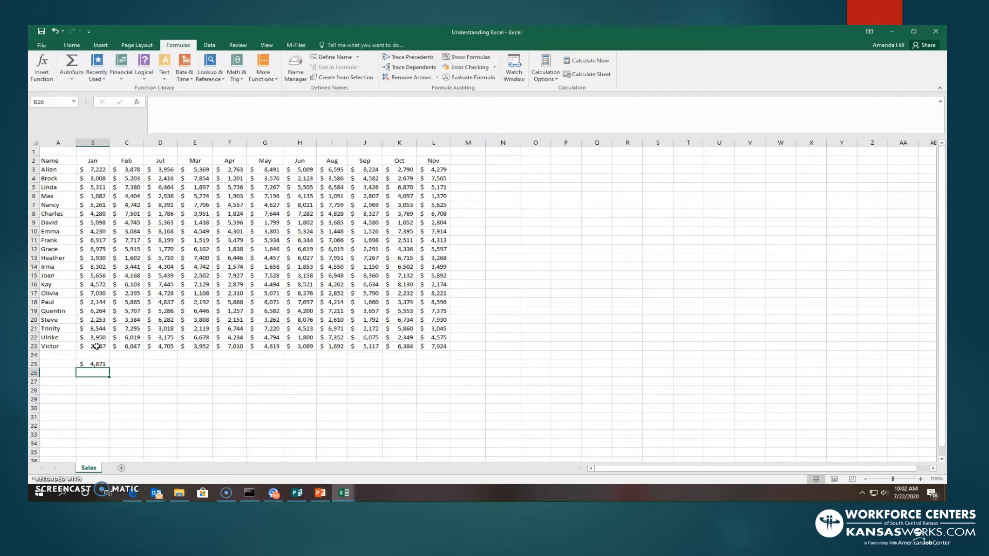
Enter the formula =average(C3:C23) in cell C25 to average the Feb sales.
{"action": "left_click", "coordinate": [126, 364]}
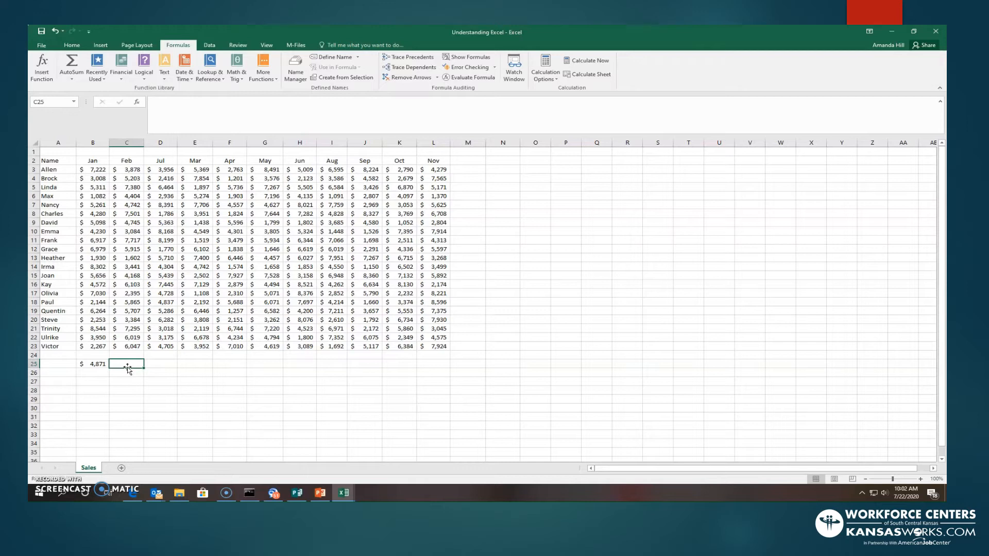
{"action": "double_click", "coordinate": [128, 368]}
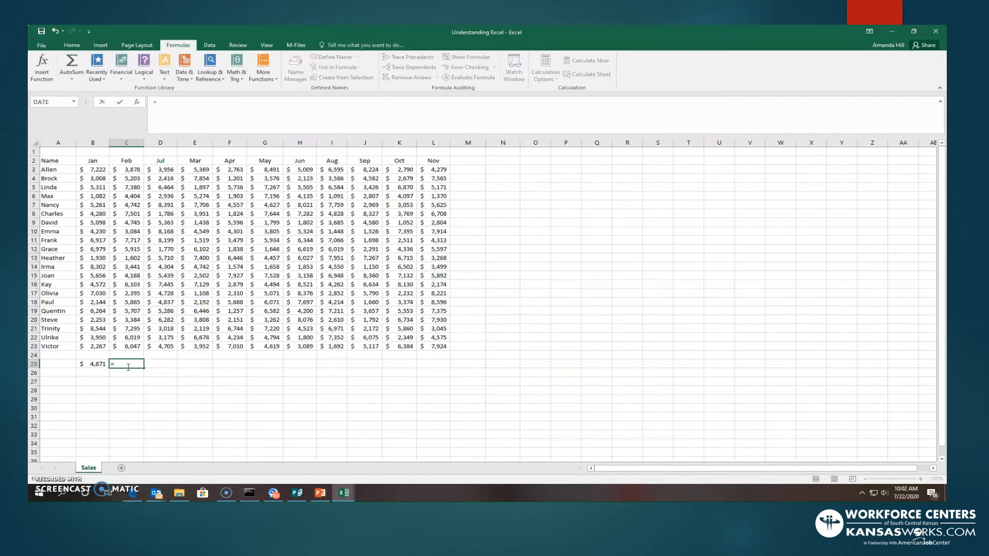
{"action": "type", "text": "av"}
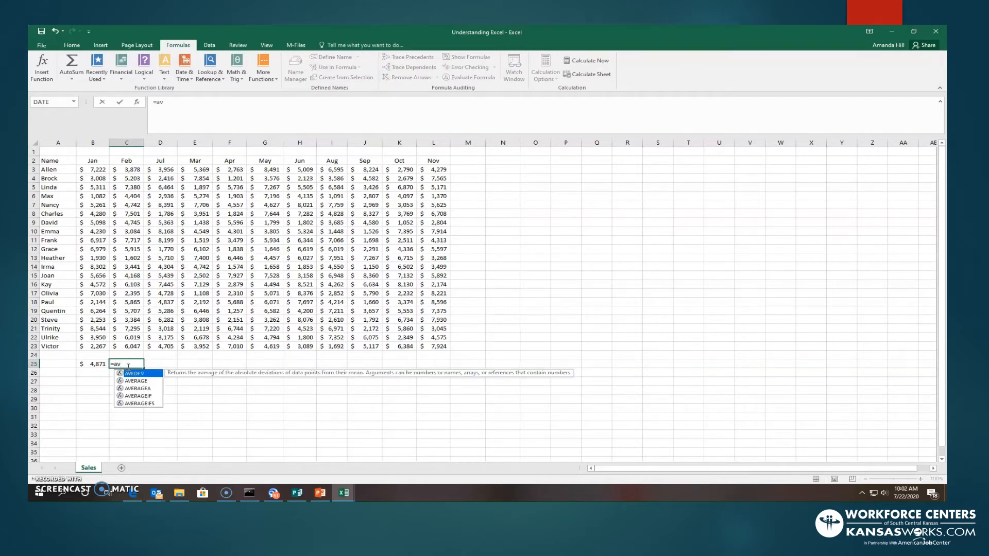
{"action": "type", "text": "g"}
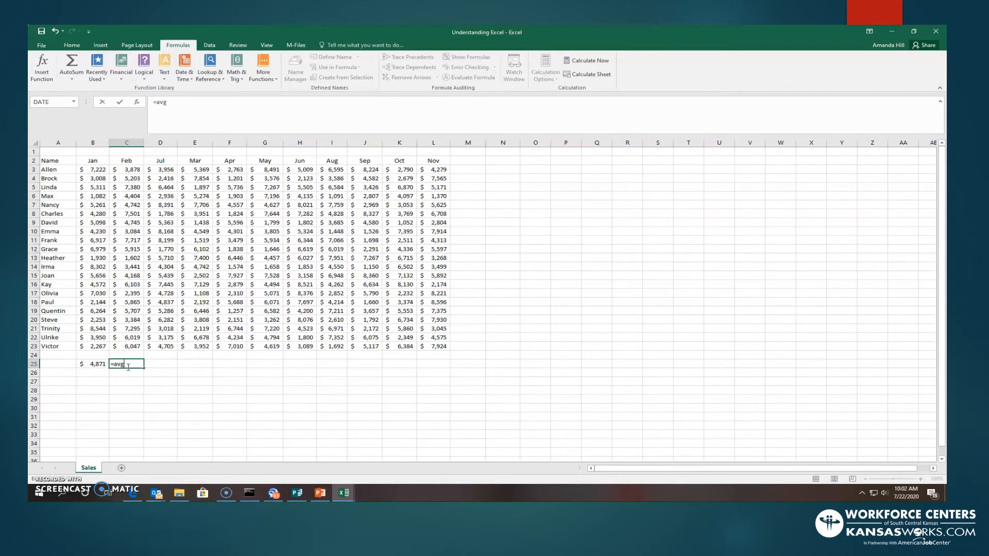
{"action": "key", "text": "BackSpace"}
{"action": "type", "text": "erage"}
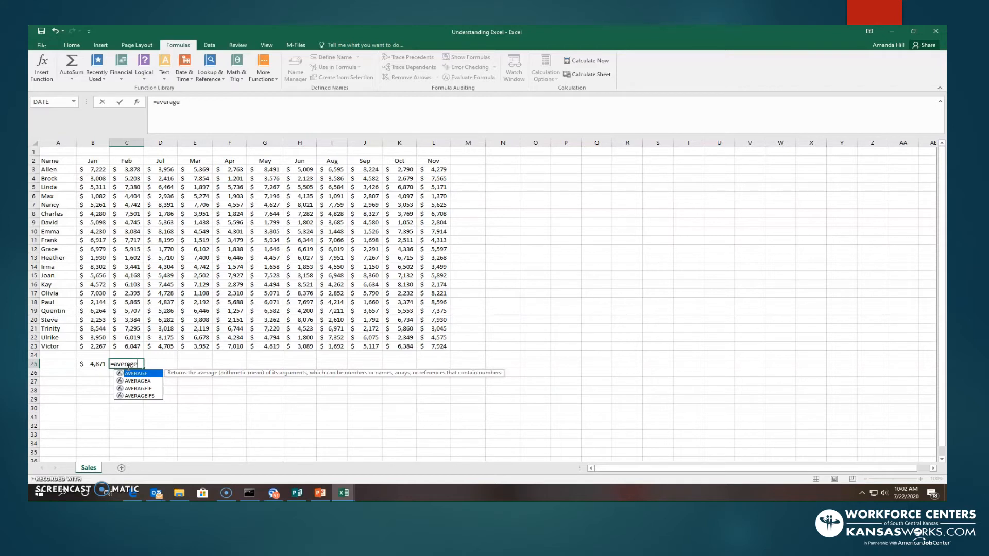
{"action": "type", "text": "("}
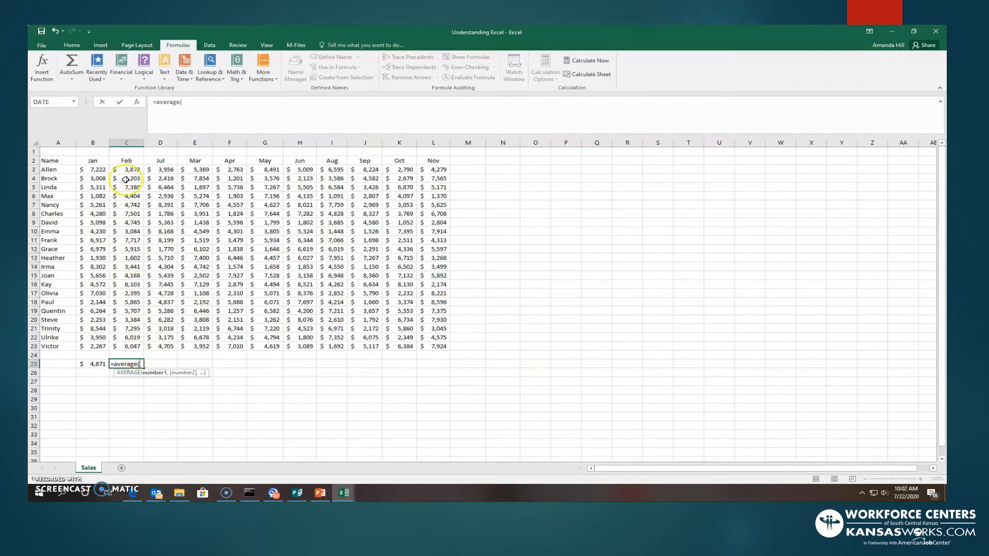
{"action": "left_click_drag", "start_coordinate": [128, 170], "coordinate": [126, 344]}
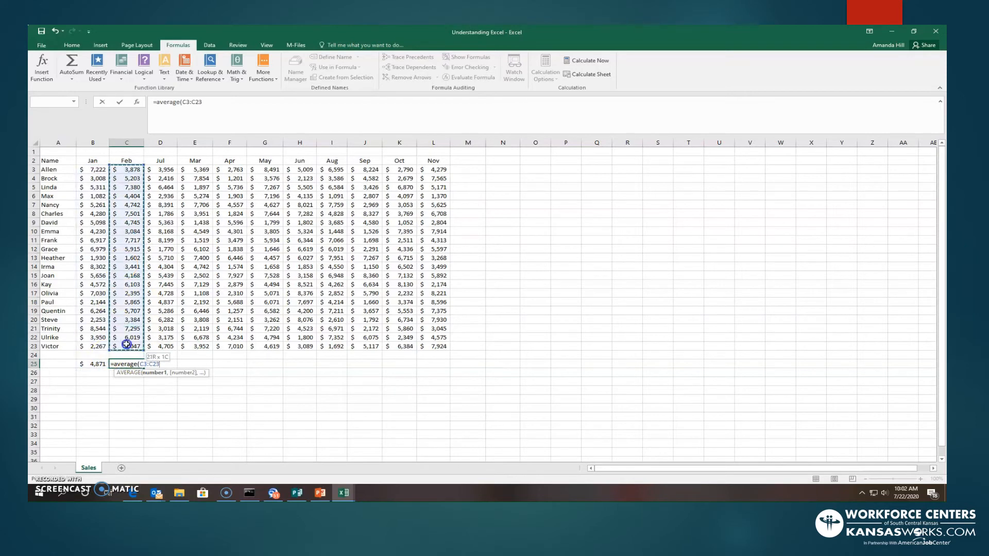
{"action": "type", "text": ")"}
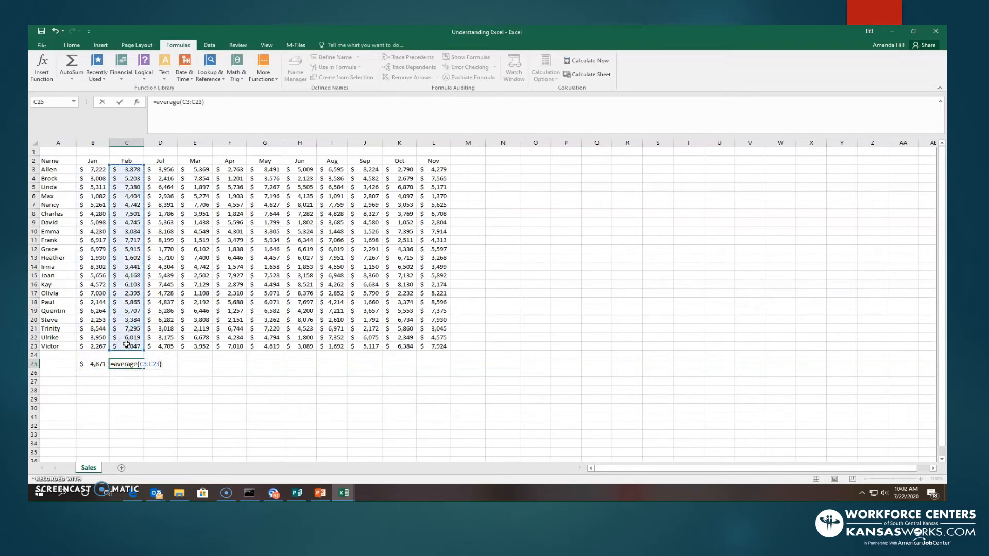
{"action": "key", "text": "Return"}
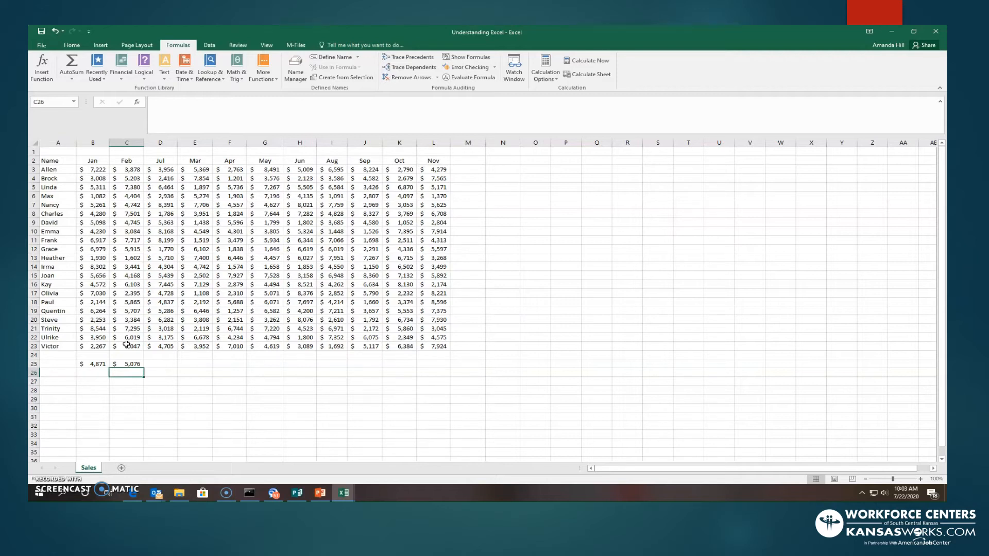
Create a new blank workbook.
{"action": "left_click", "coordinate": [37, 46]}
{"action": "left_click", "coordinate": [47, 85]}
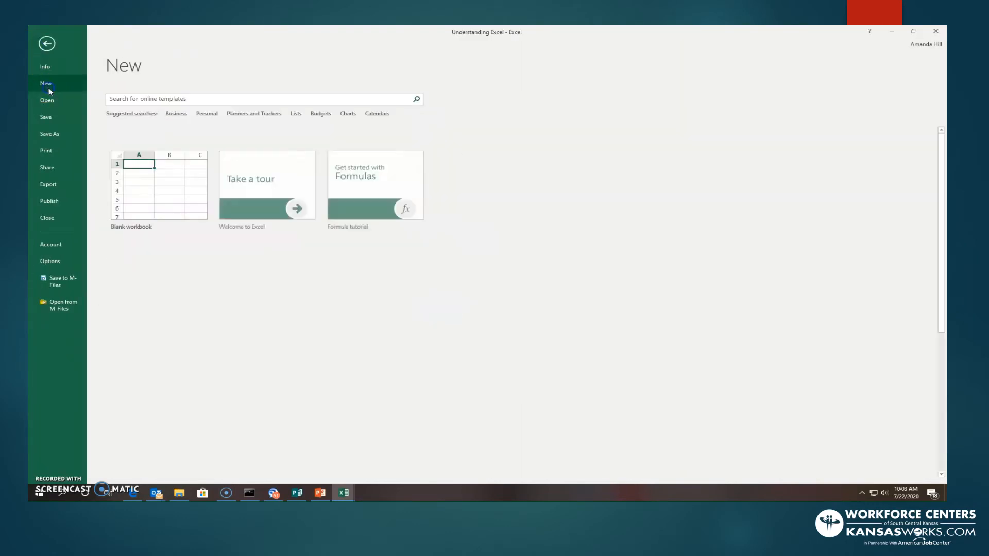
{"action": "left_click", "coordinate": [157, 216]}
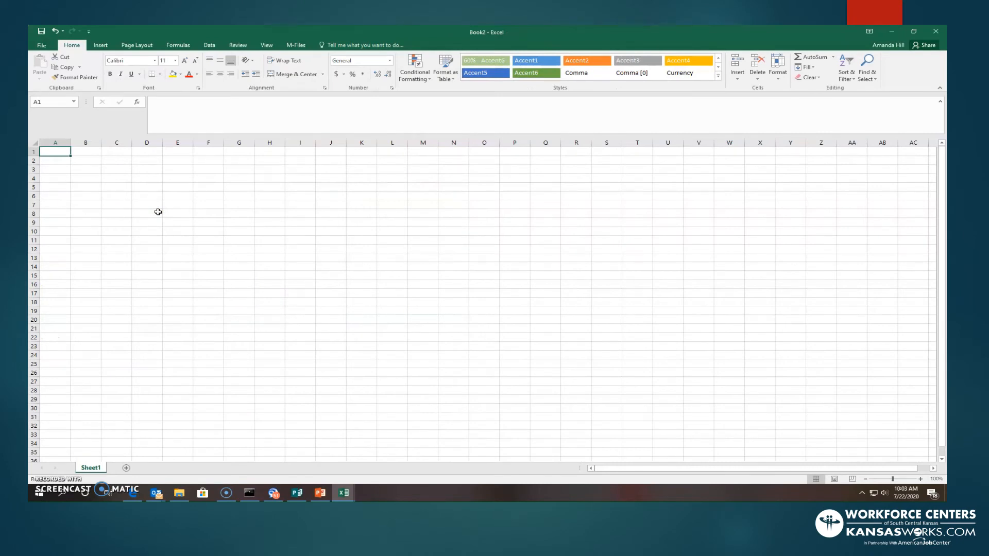
Enter the labels Electronics, Interest and Years in cells A1 through A3.
{"action": "left_click", "coordinate": [63, 155]}
{"action": "type", "text": "Electronics"}
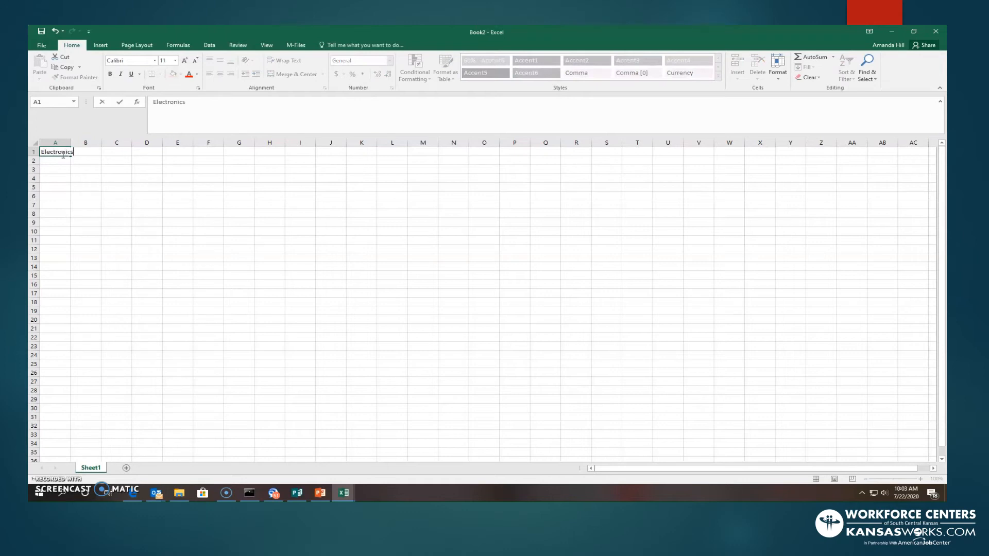
{"action": "key", "text": "Return"}
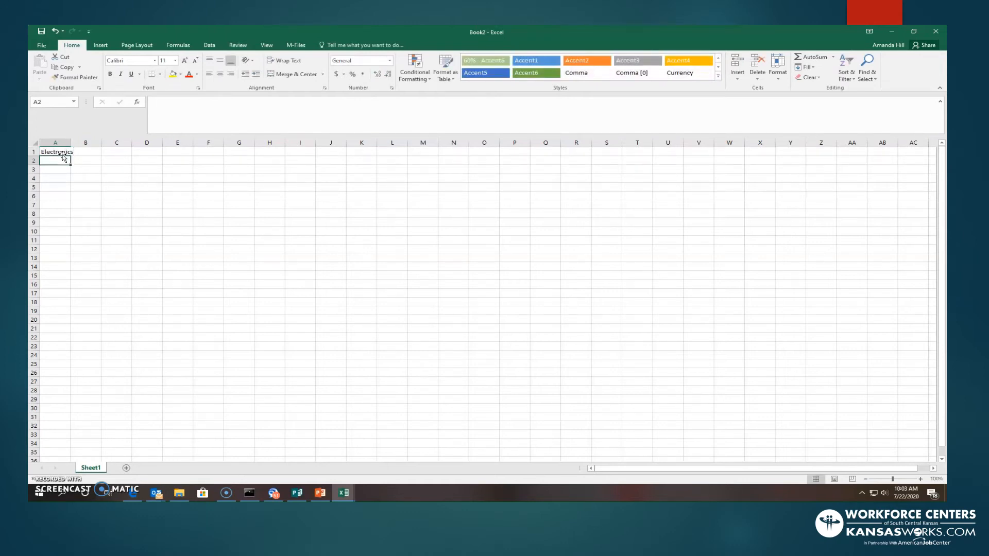
{"action": "type", "text": "Int"}
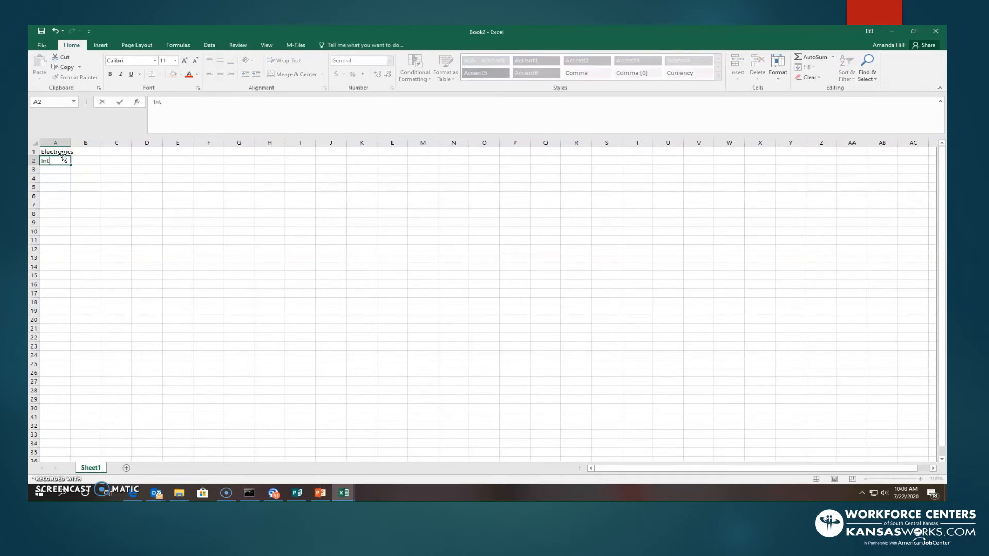
{"action": "type", "text": "erest"}
{"action": "key", "text": "Return"}
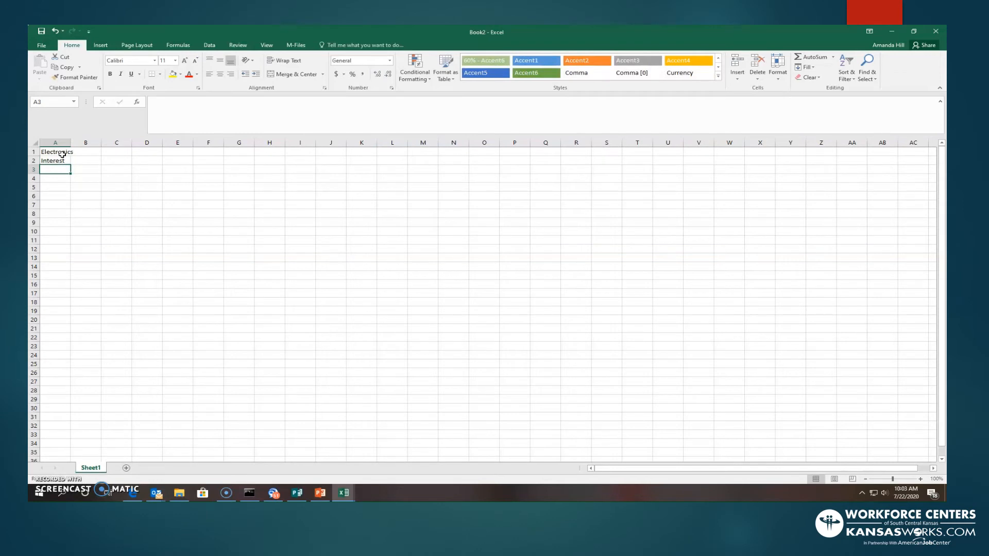
{"action": "type", "text": "Years"}
{"action": "key", "text": "Return"}
Enter the labels Loan Amt and Payment in cells A4 and A5.
{"action": "type", "text": "Loan am"}
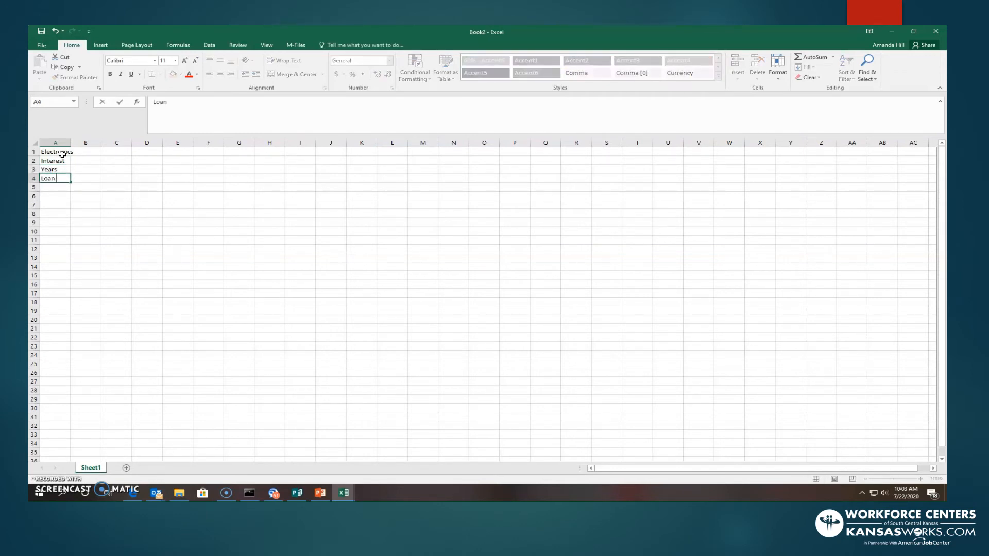
{"action": "key", "text": "BackSpace"}
{"action": "key", "text": "BackSpace"}
{"action": "type", "text": "Amt"}
{"action": "key", "text": "Return"}
{"action": "type", "text": "Payment"}
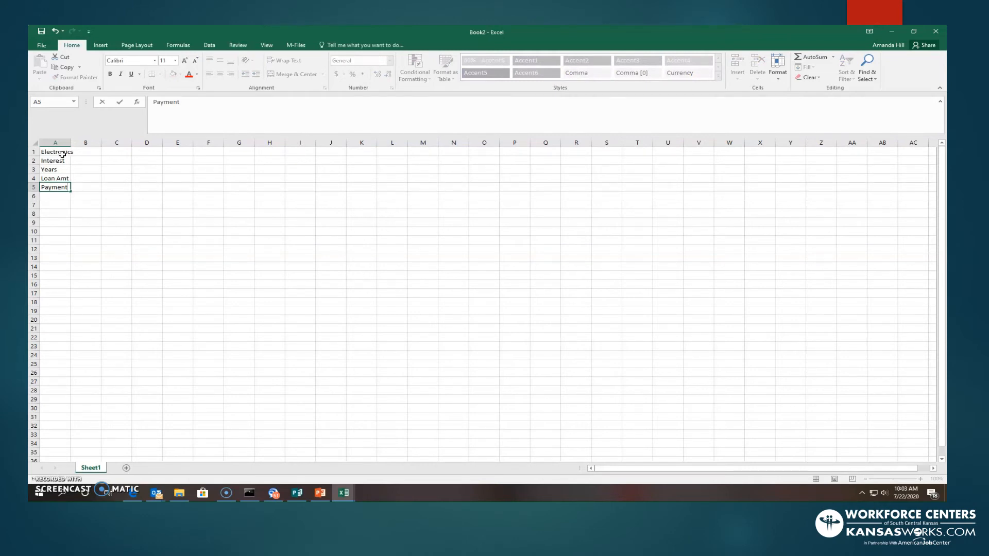
Fill in the loan values beside their labels: 7.5 for Interest in B2, 2 for Years in B3 and 2500 for Loan Amt in B4.
{"action": "left_click", "coordinate": [97, 163]}
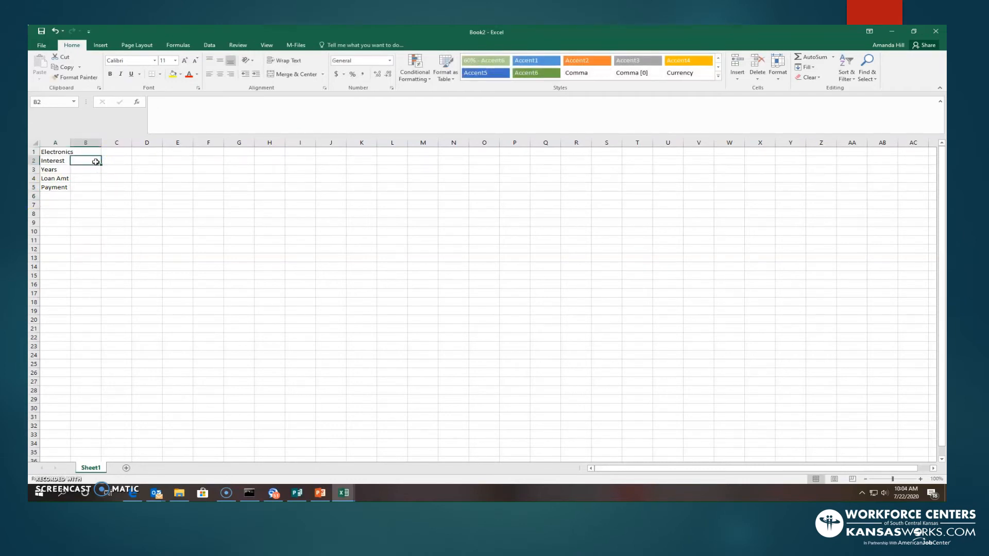
{"action": "type", "text": "7.5"}
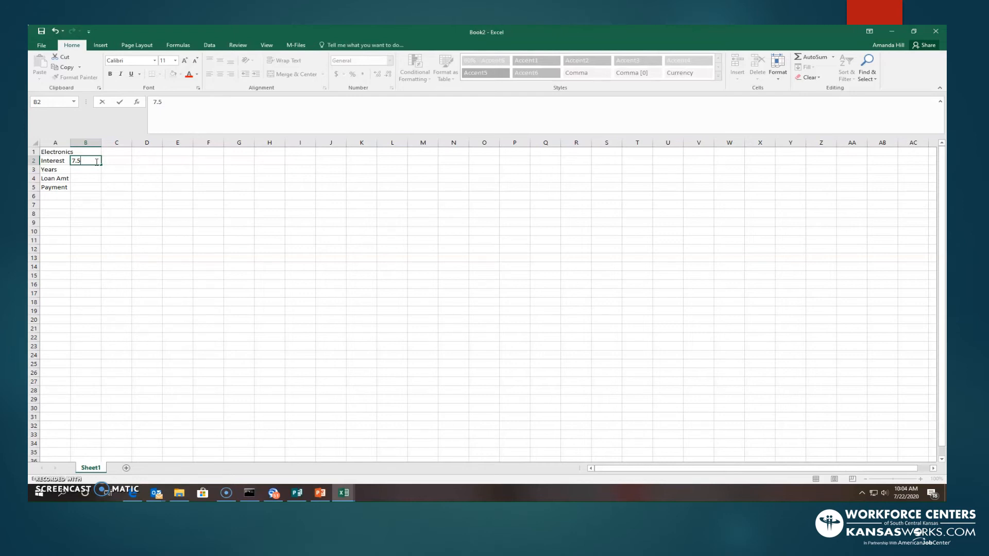
{"action": "left_click", "coordinate": [80, 169]}
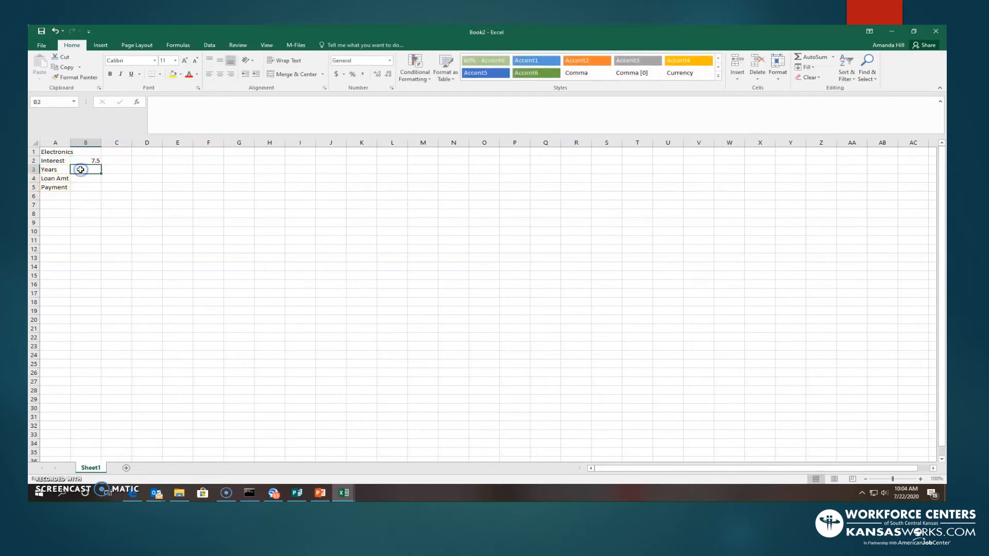
{"action": "type", "text": "2"}
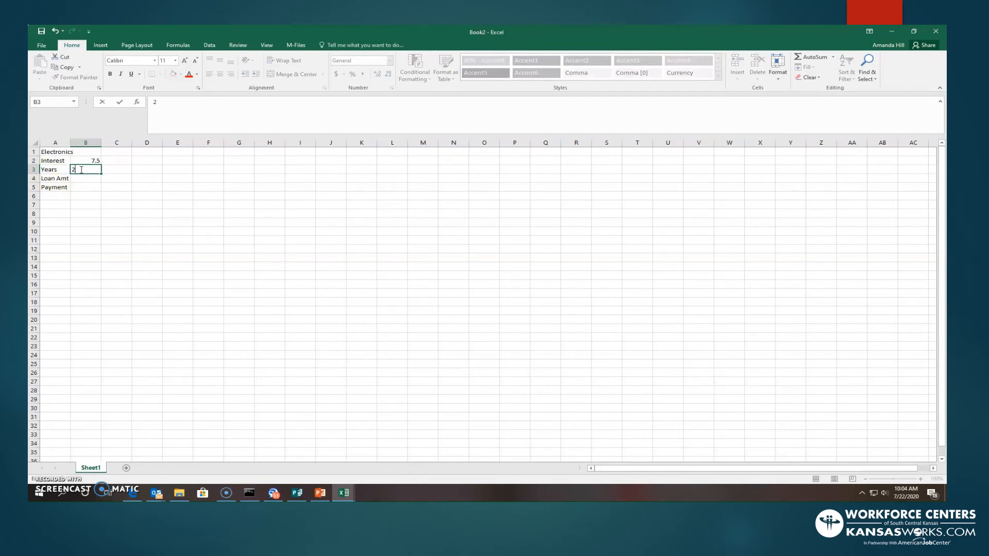
{"action": "left_click", "coordinate": [81, 186]}
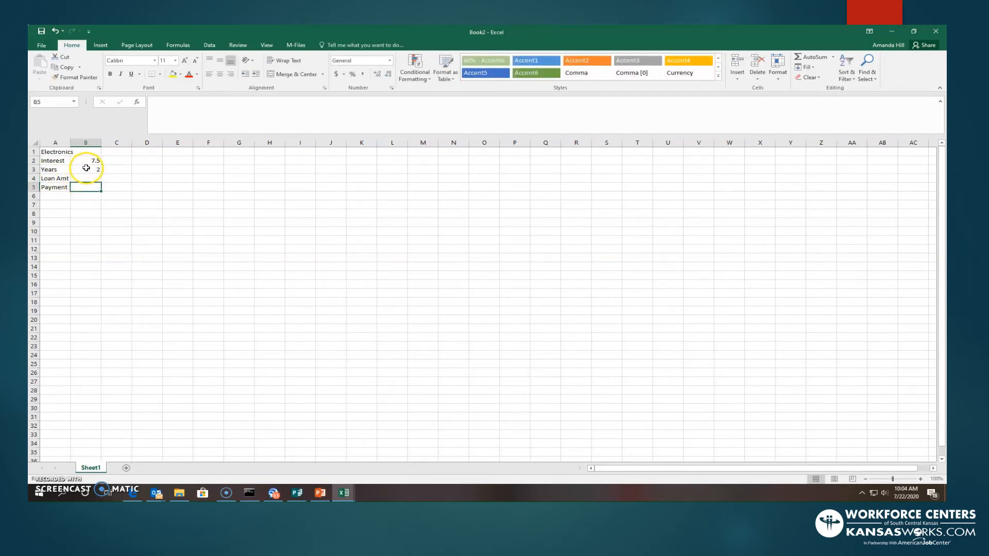
{"action": "left_click", "coordinate": [81, 178]}
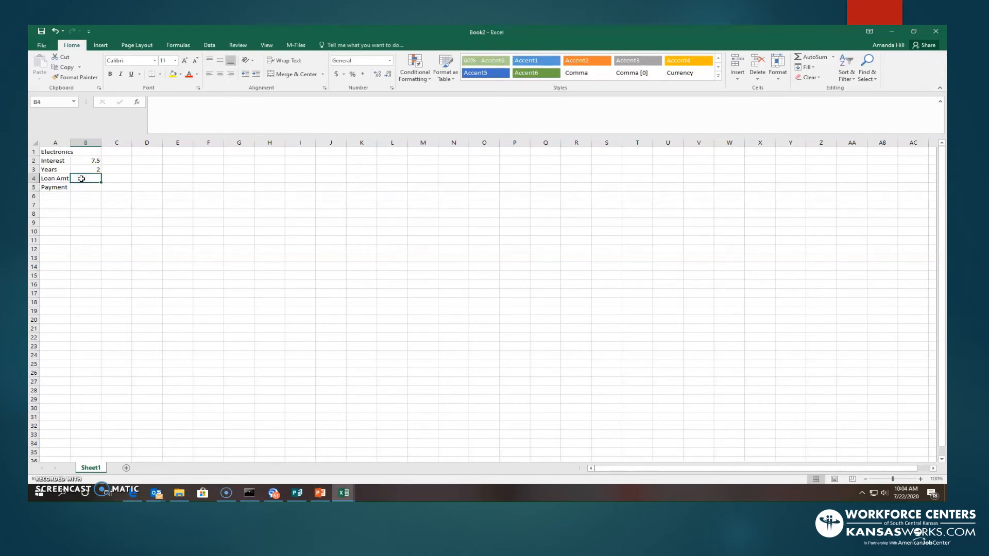
{"action": "type", "text": "2500"}
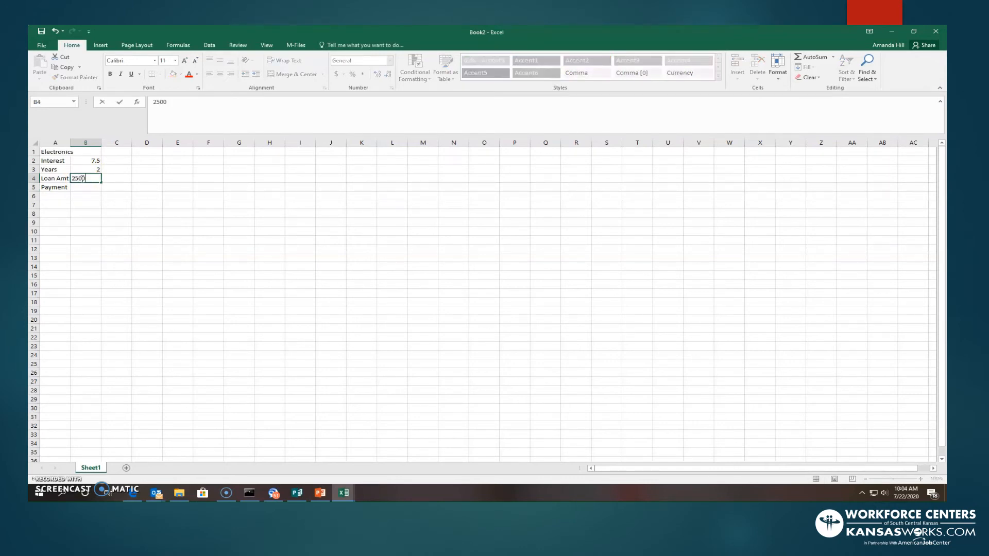
{"action": "left_click", "coordinate": [119, 196]}
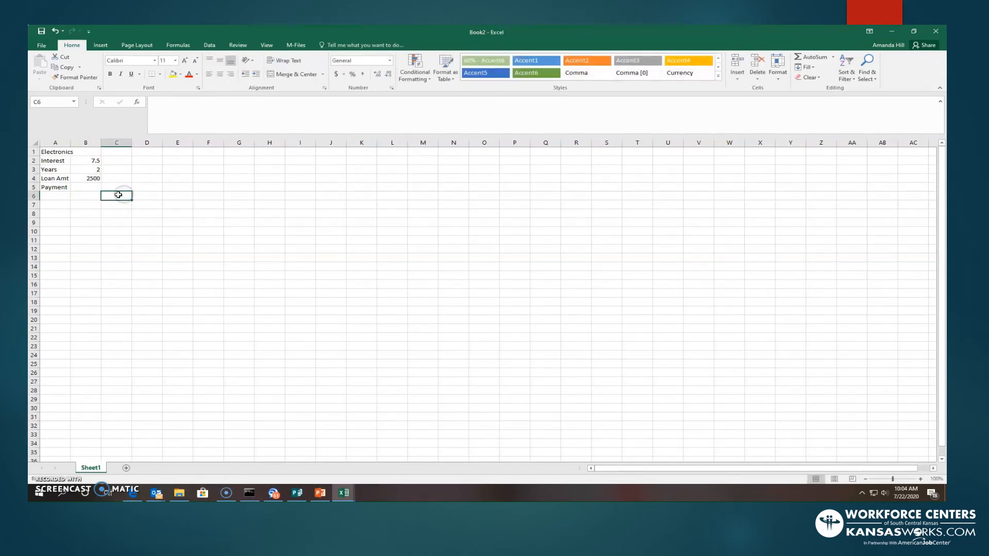
Enter the formula =-PMT(B2/12, B3*12,B4) in cell B5 to calculate the monthly loan payment.
{"action": "left_click", "coordinate": [91, 188]}
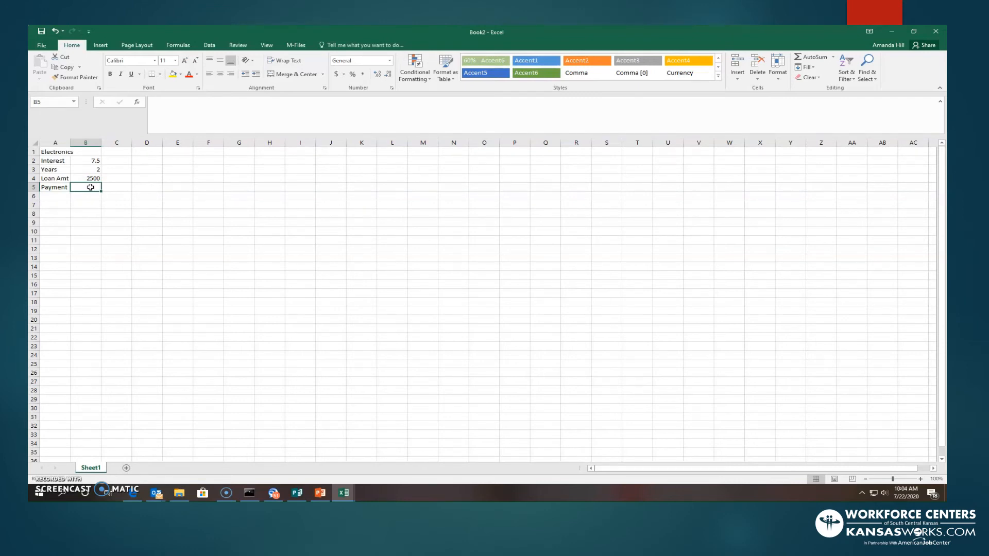
{"action": "type", "text": "="}
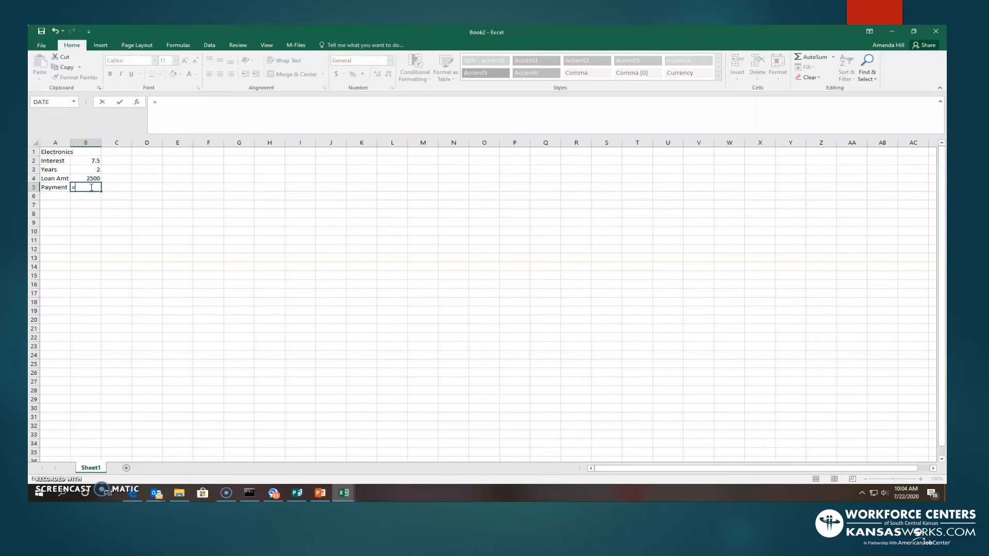
{"action": "type", "text": "-PMT"}
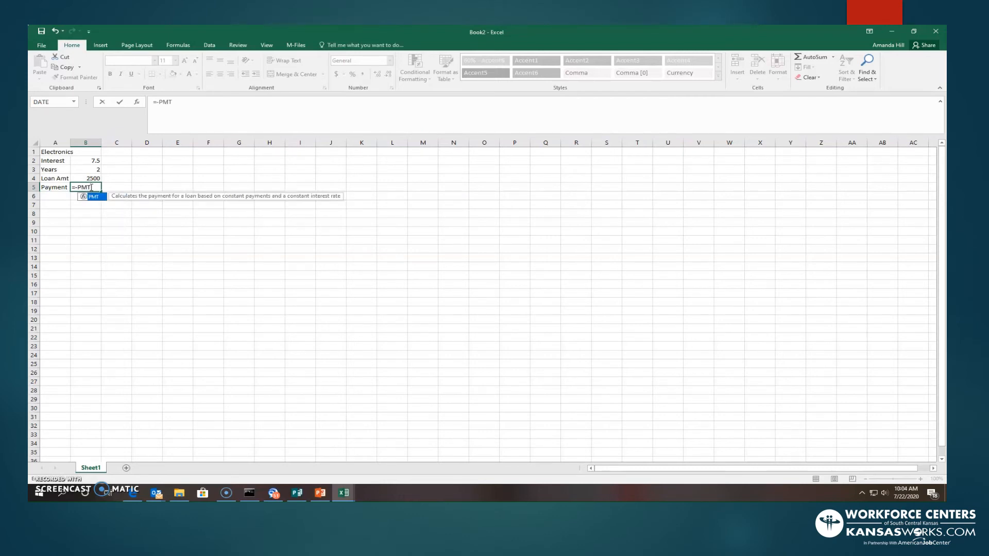
{"action": "type", "text": "("}
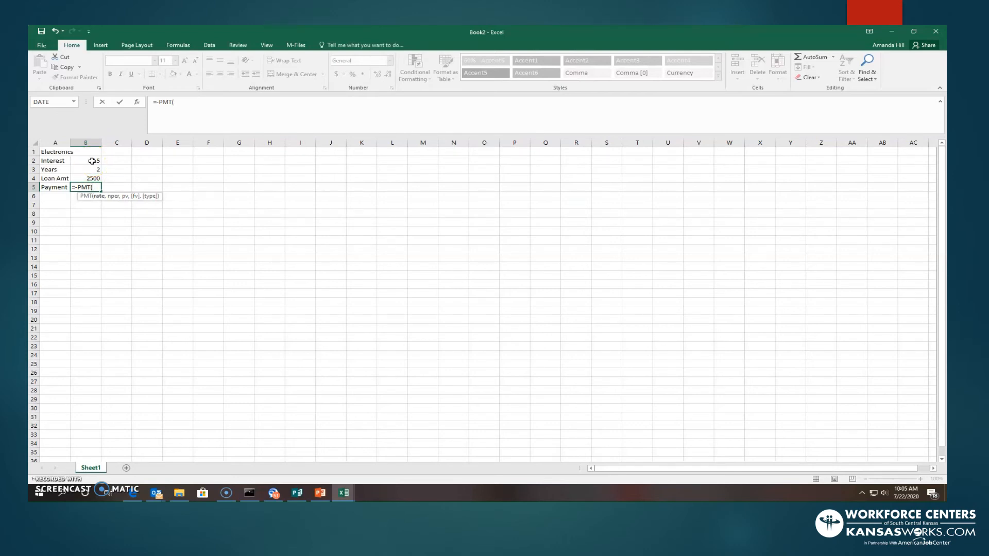
{"action": "type", "text": "B2/12"}
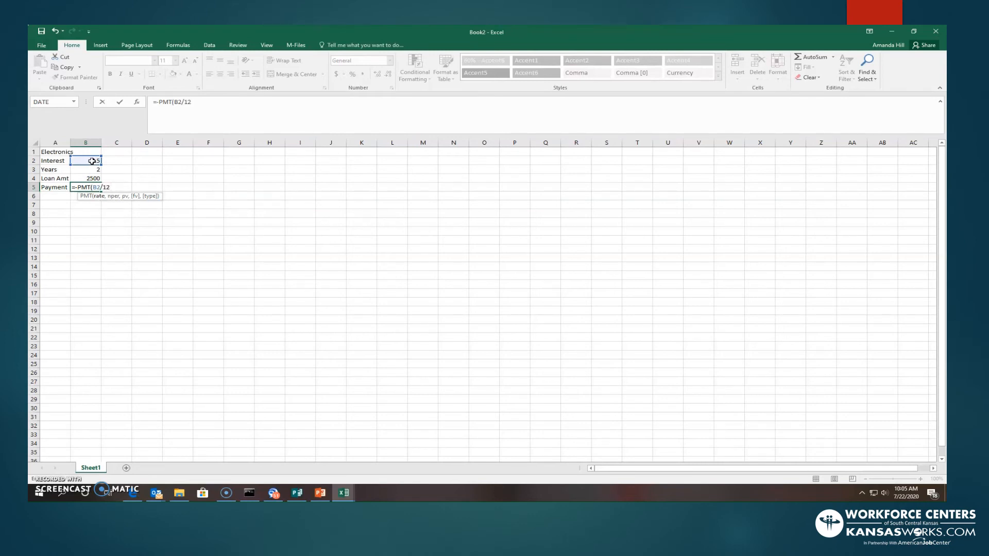
{"action": "type", "text": ", B"}
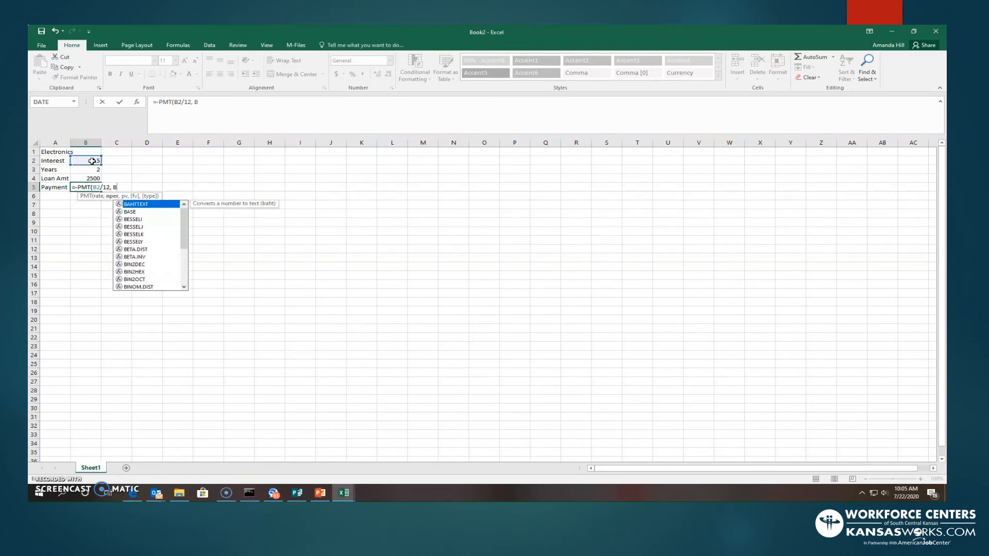
{"action": "type", "text": "3"}
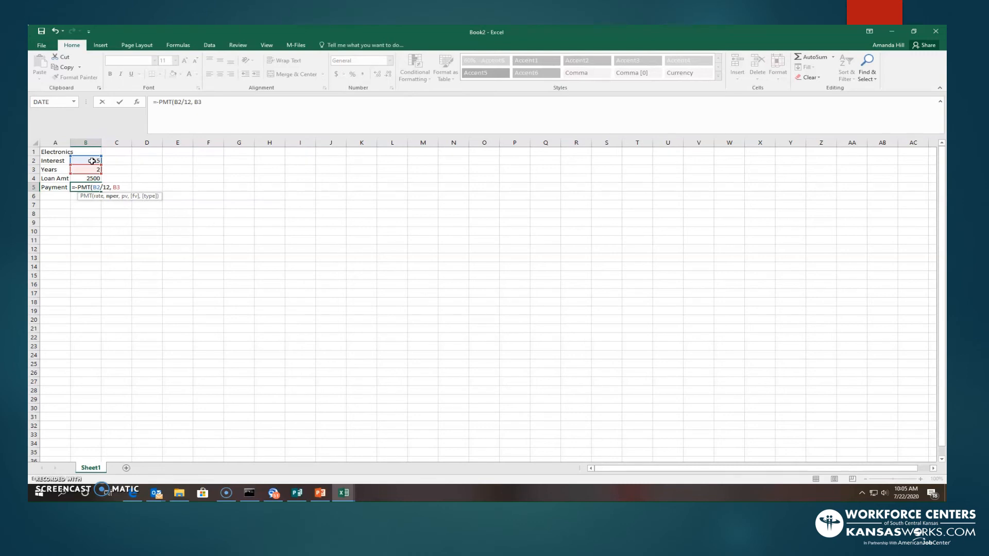
{"action": "type", "text": "*12,B4)"}
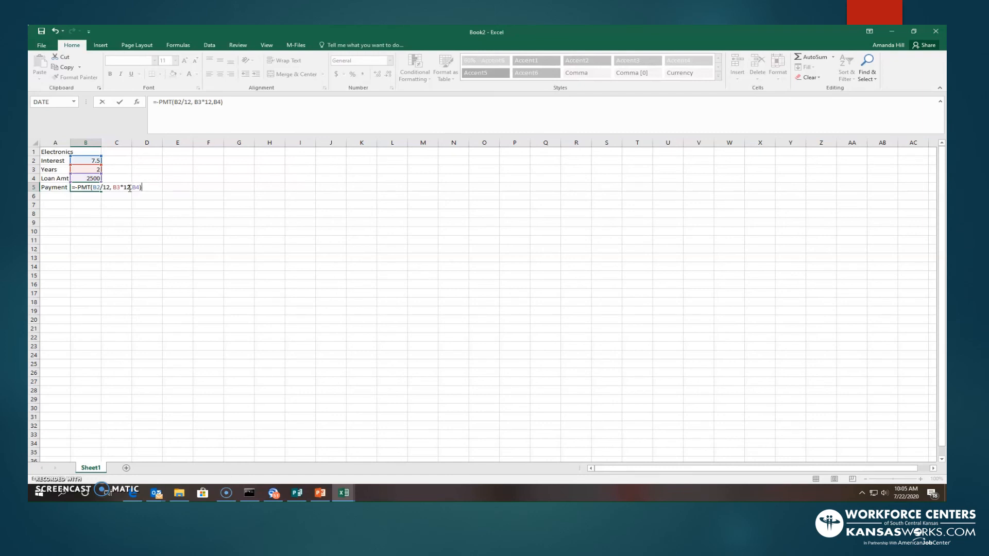
{"action": "key", "text": "Return"}
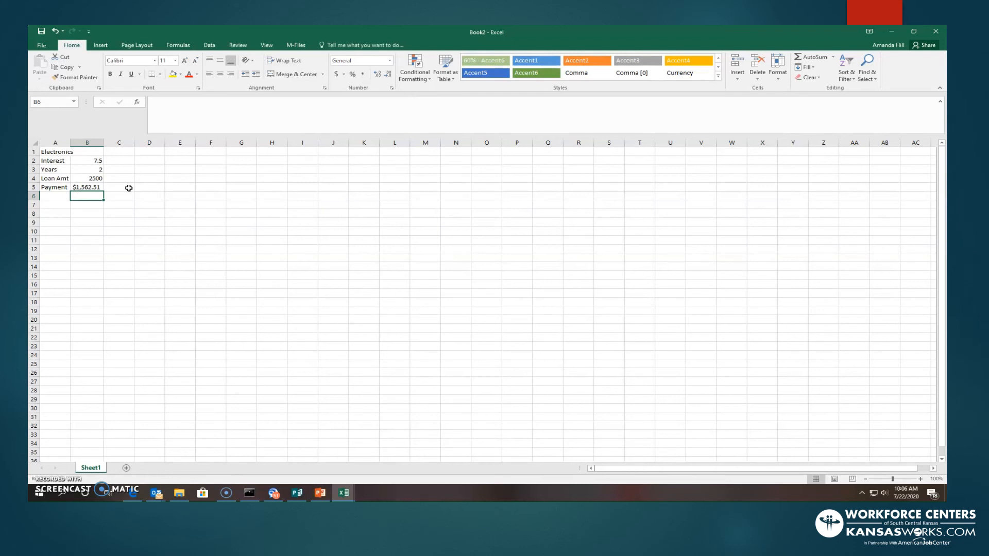
Change the interest rate in cell B2 to 7.5% and check the Payment cell B5.
{"action": "left_click", "coordinate": [88, 160]}
{"action": "left_click", "coordinate": [169, 112]}
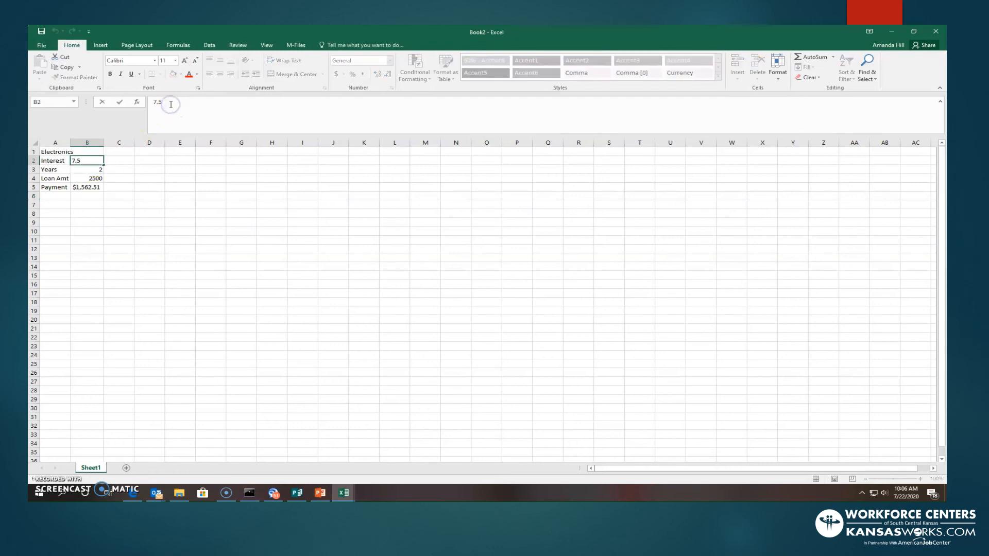
{"action": "type", "text": "%"}
{"action": "left_click", "coordinate": [149, 205]}
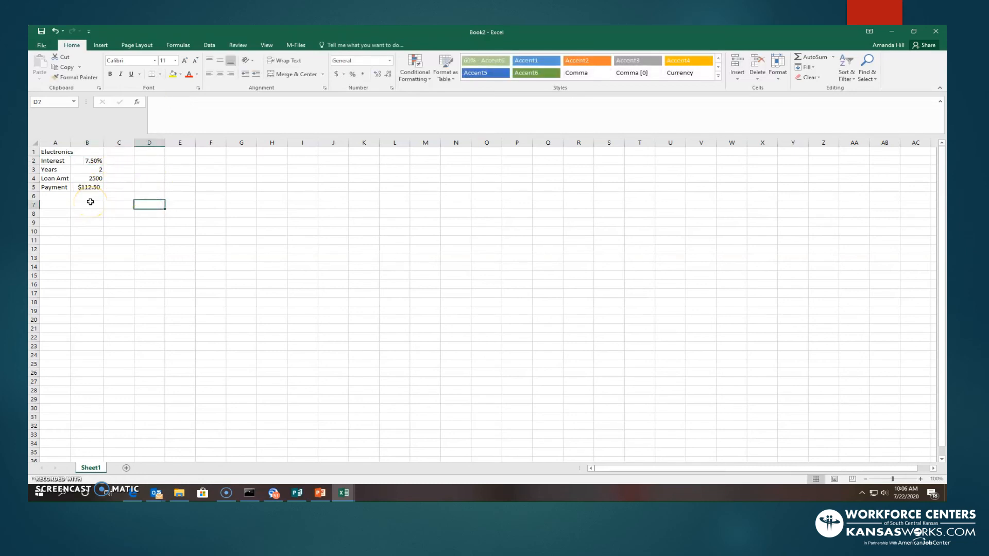
{"action": "left_click", "coordinate": [86, 161]}
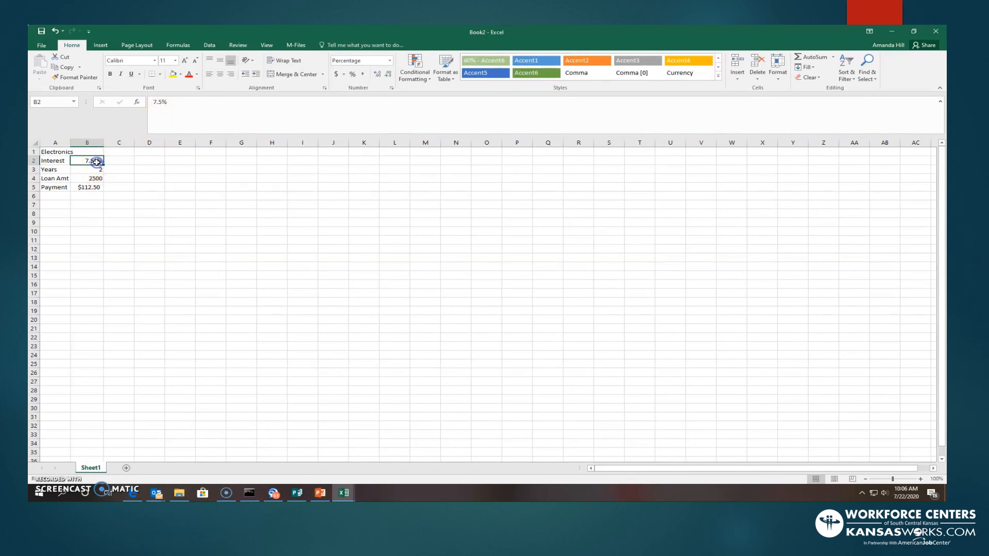
{"action": "left_click", "coordinate": [91, 188]}
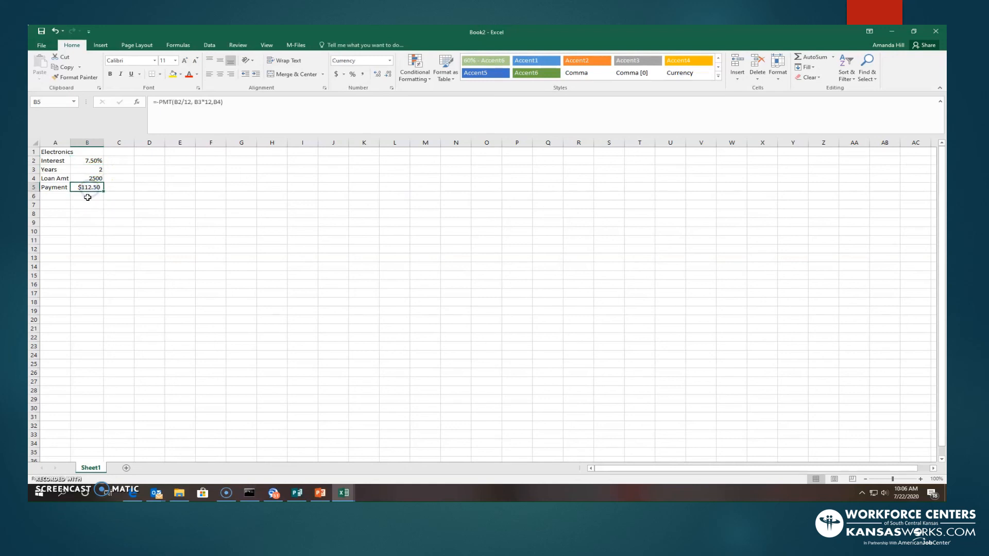